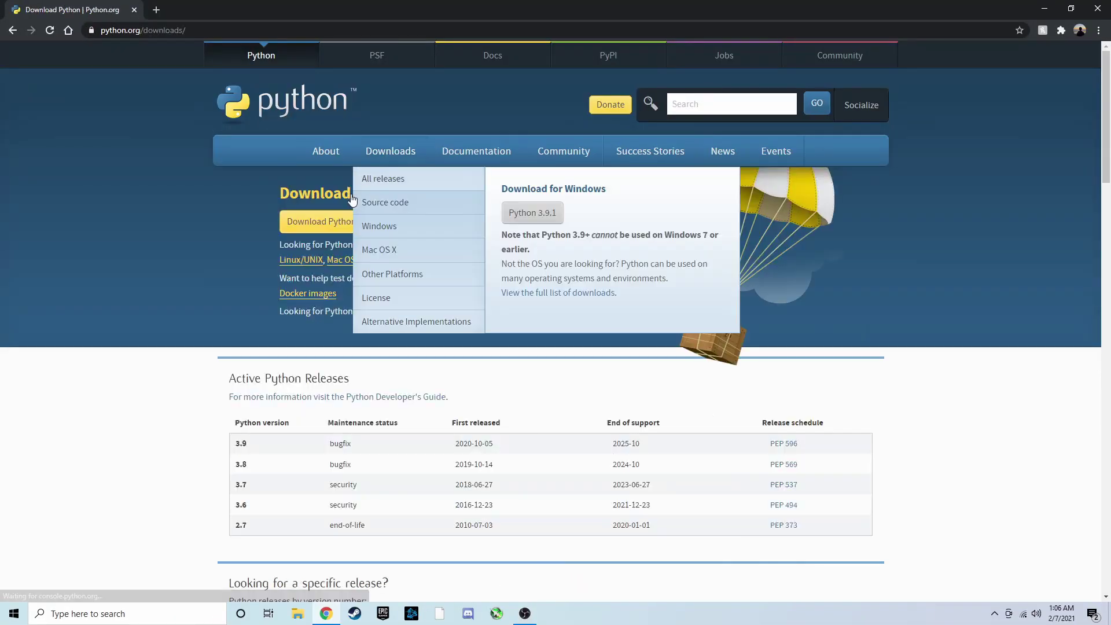
Download the Python 3.9.1 Windows installer and install it with 'Add Python 3.9 to PATH' ticked
click(531, 213)
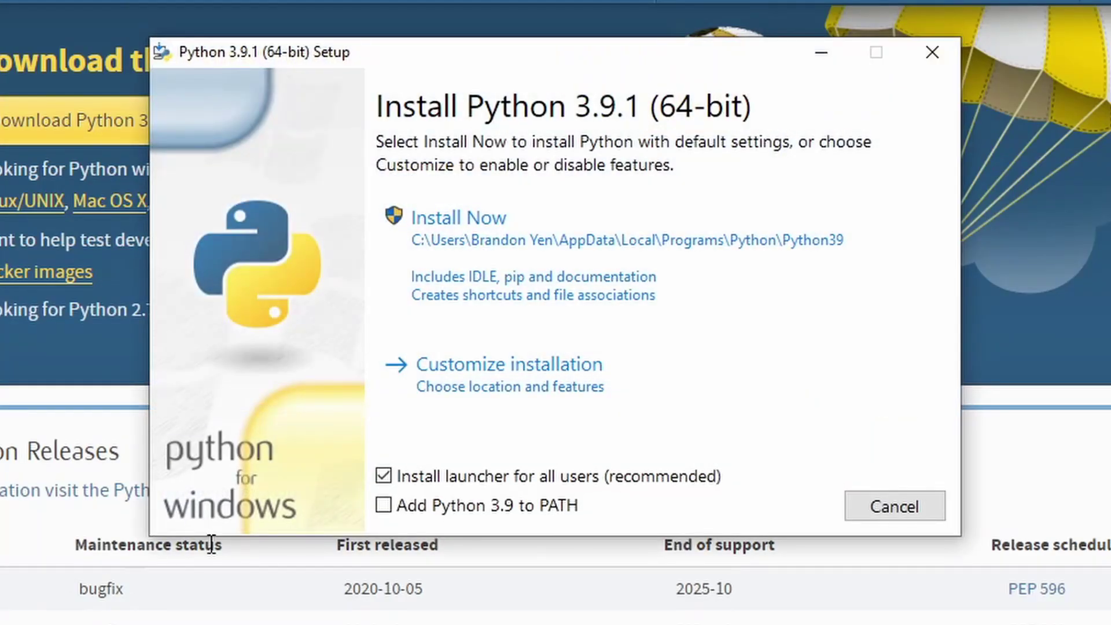
click(389, 506)
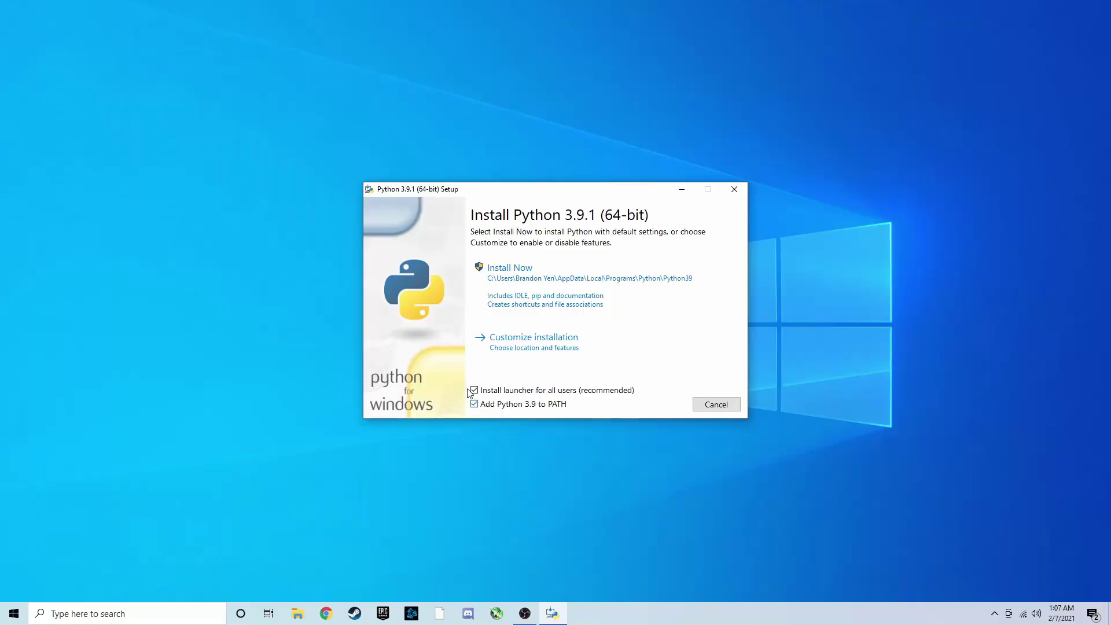
click(459, 217)
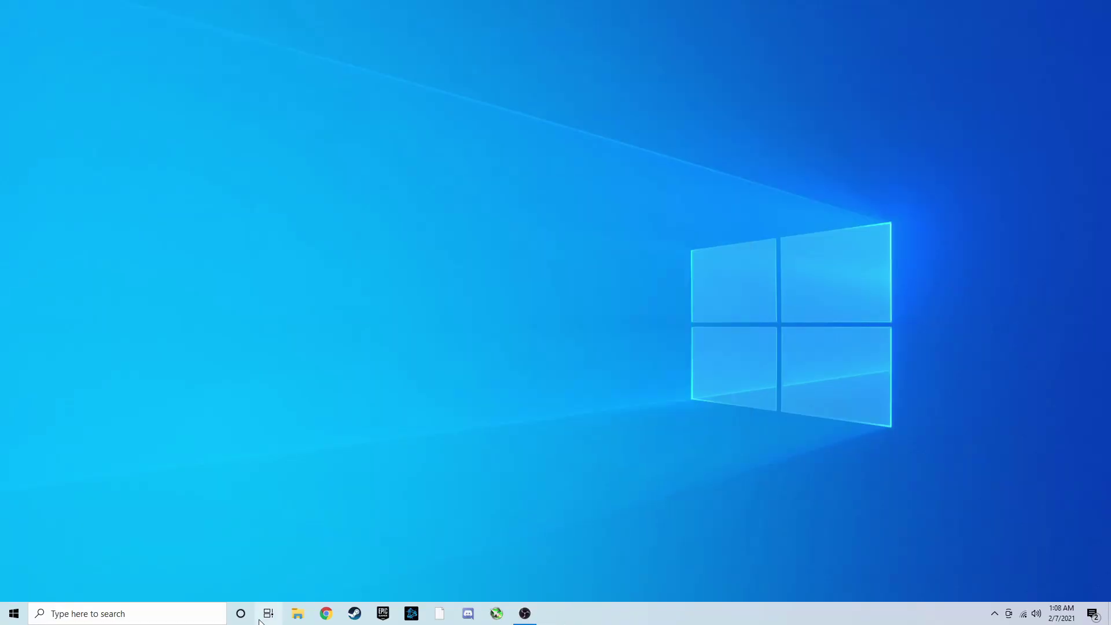
Extract the OpenCore-0.6.6-RELEASE zip in Downloads into its own folder
click(297, 614)
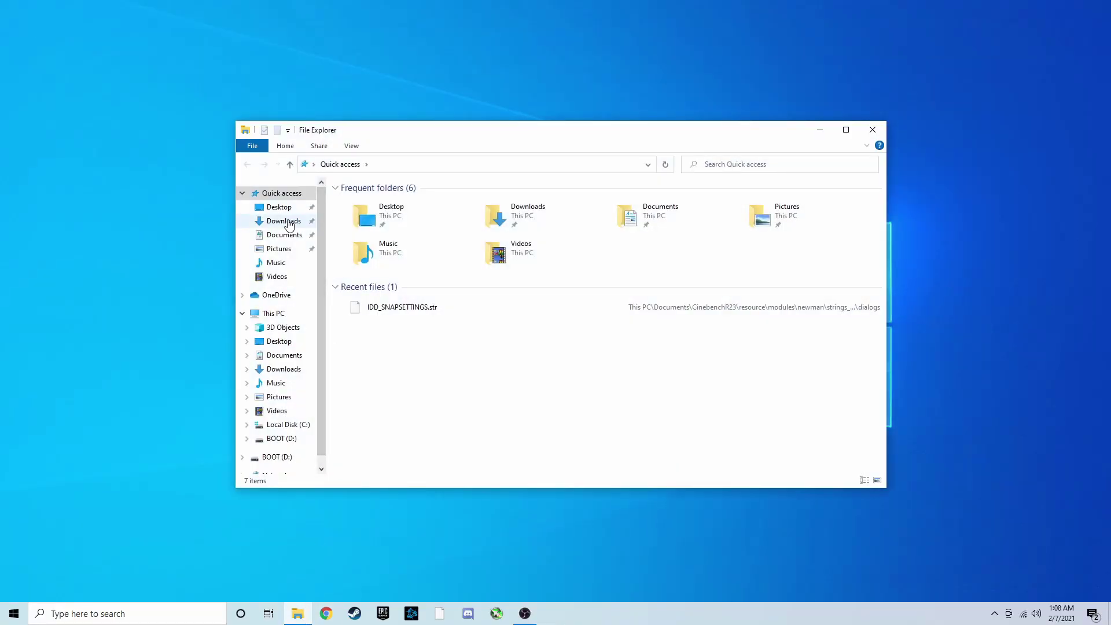
click(286, 221)
click(391, 217)
right_click(390, 217)
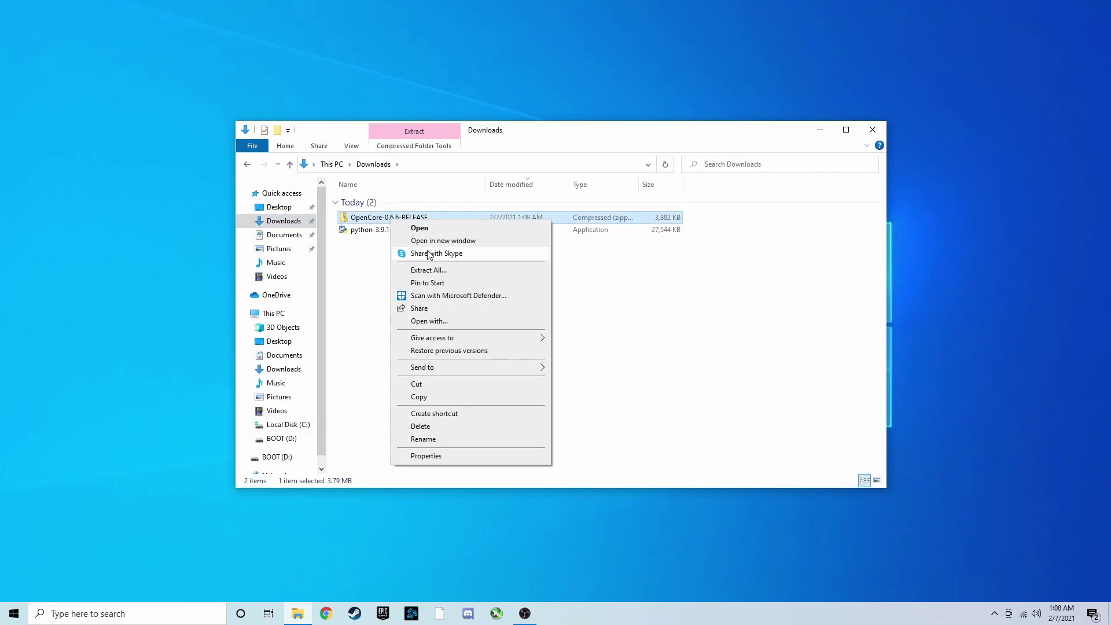
click(431, 270)
click(665, 419)
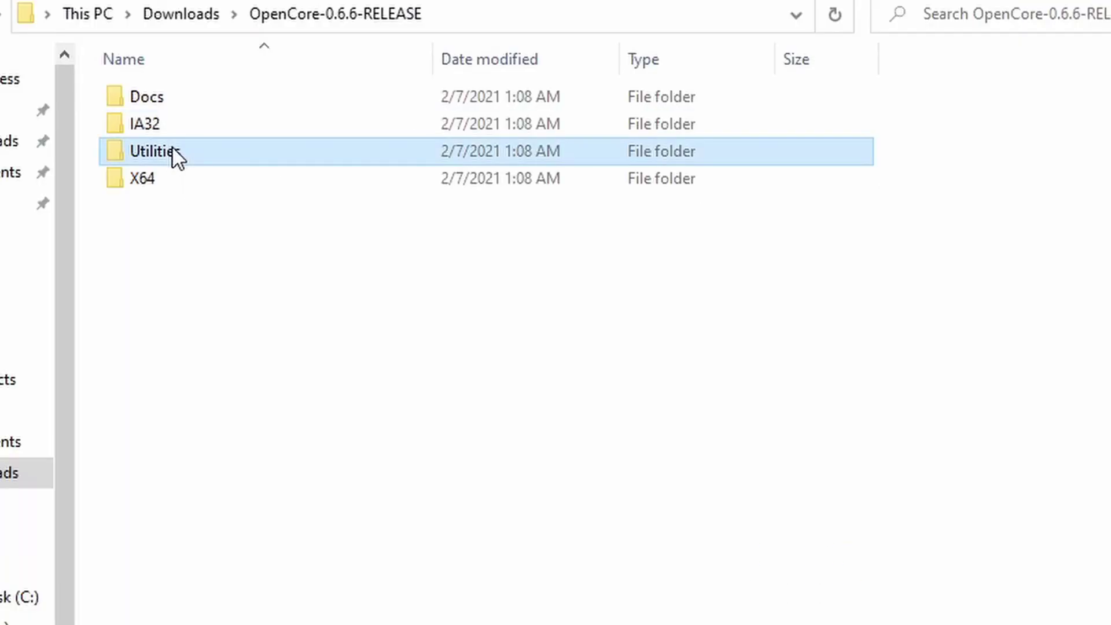
Copy the full path of the Utilities\macrecovery folder as text
double_click(385, 242)
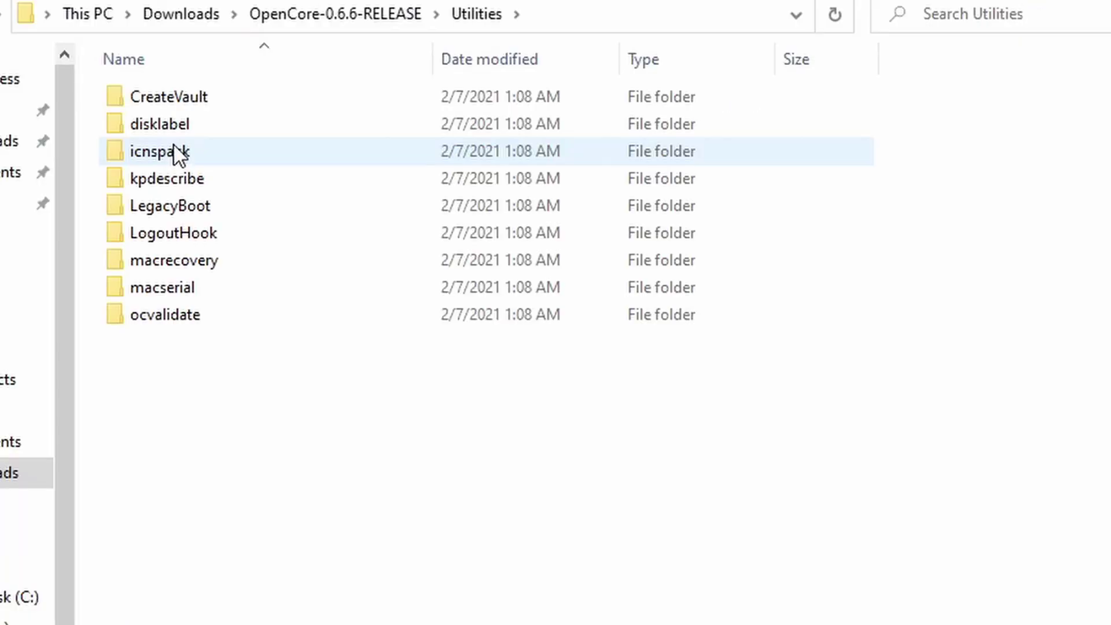
click(174, 262)
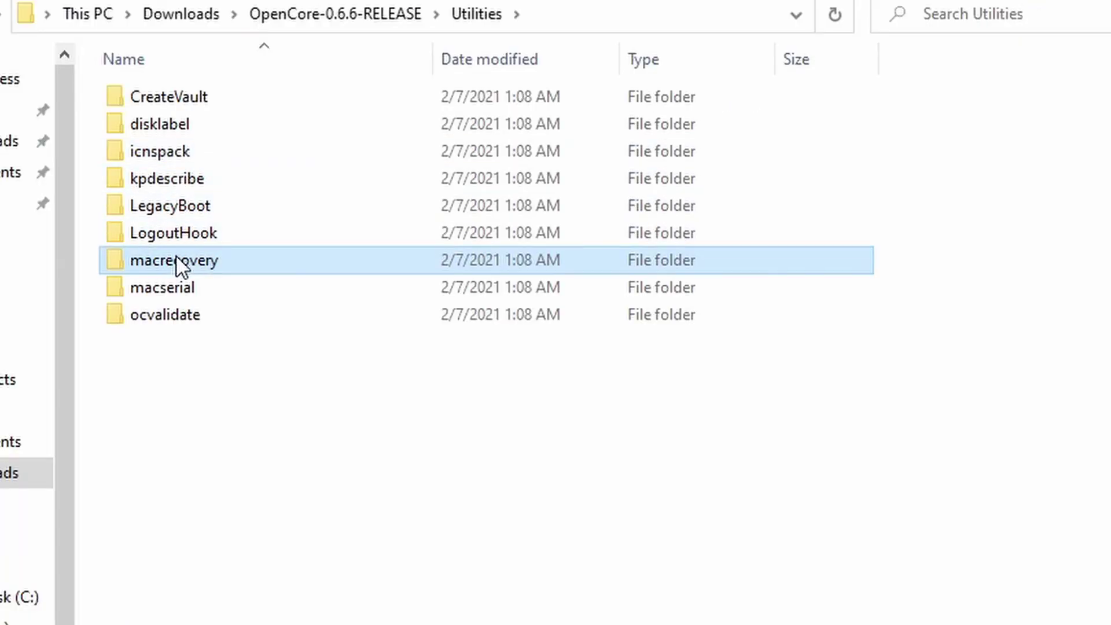
right_click(176, 256)
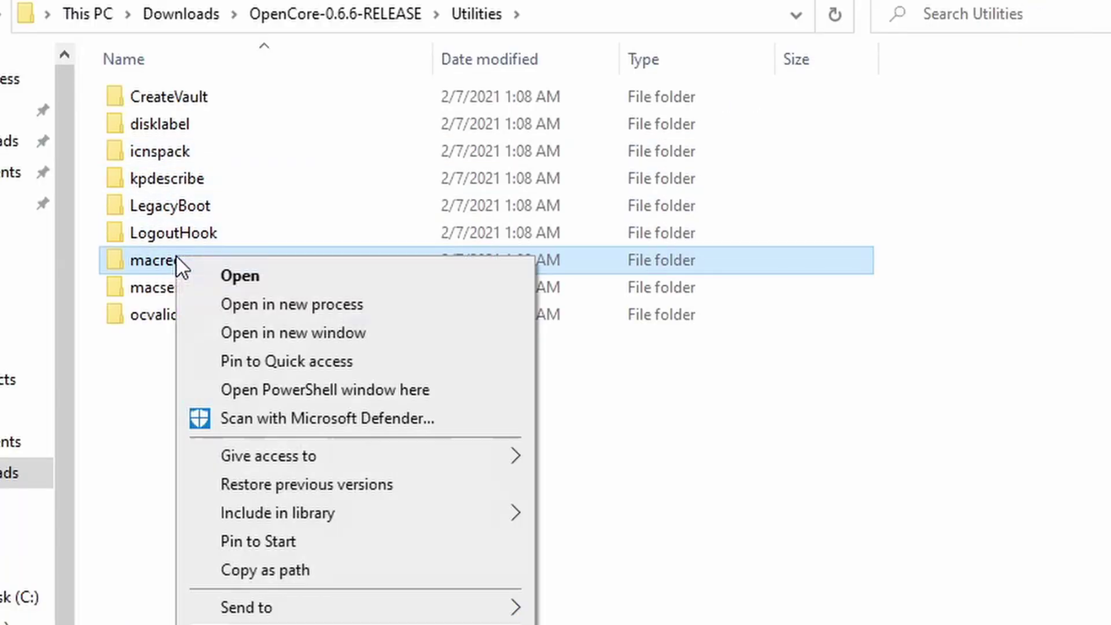
click(244, 573)
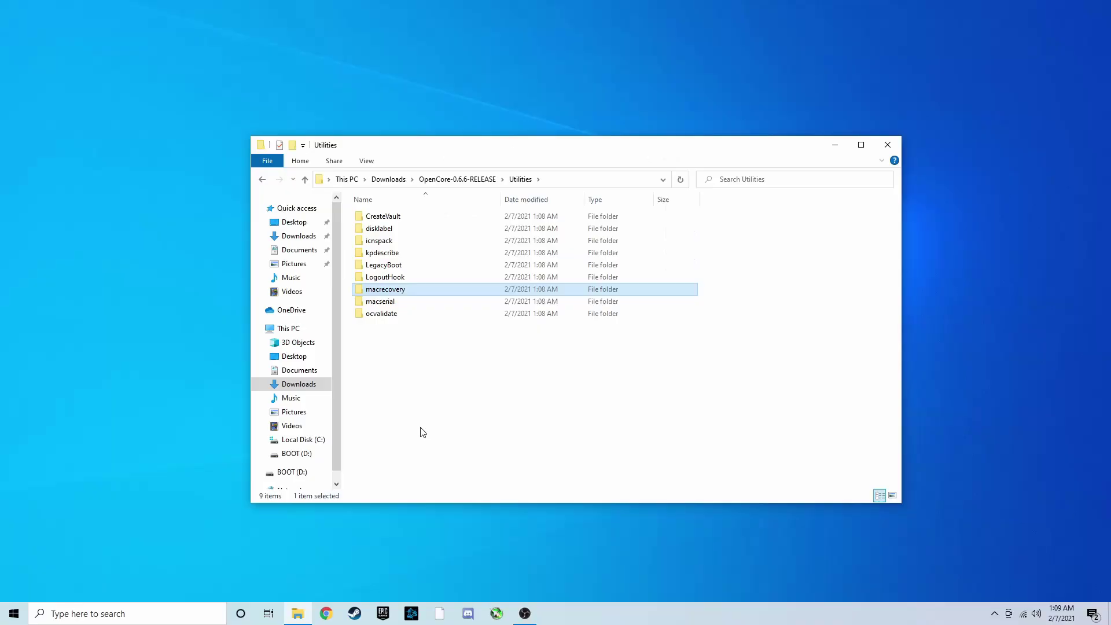
key(super)
Launch Command Prompt via 'cmd' and cd into the pasted macrecovery folder path
text(cmd)
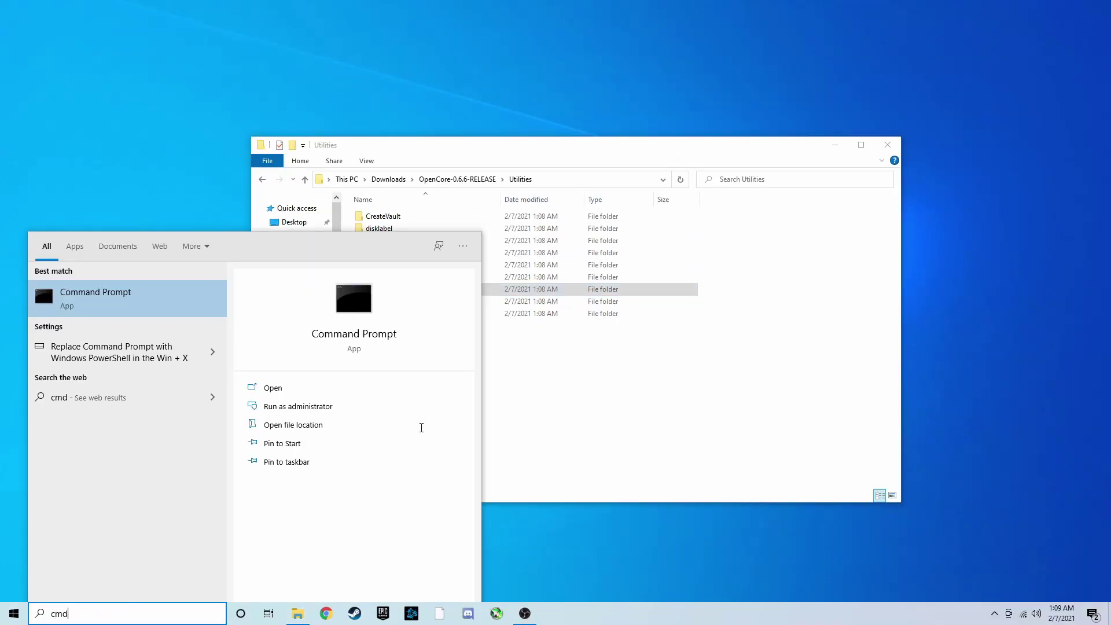
key(Return)
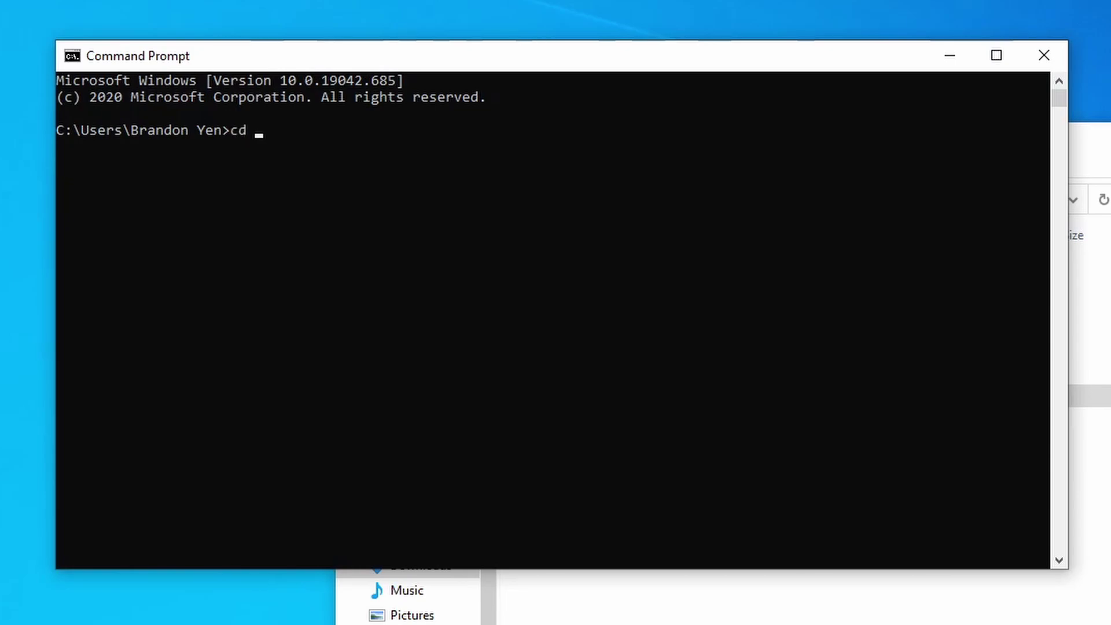
key(ctrl+v)
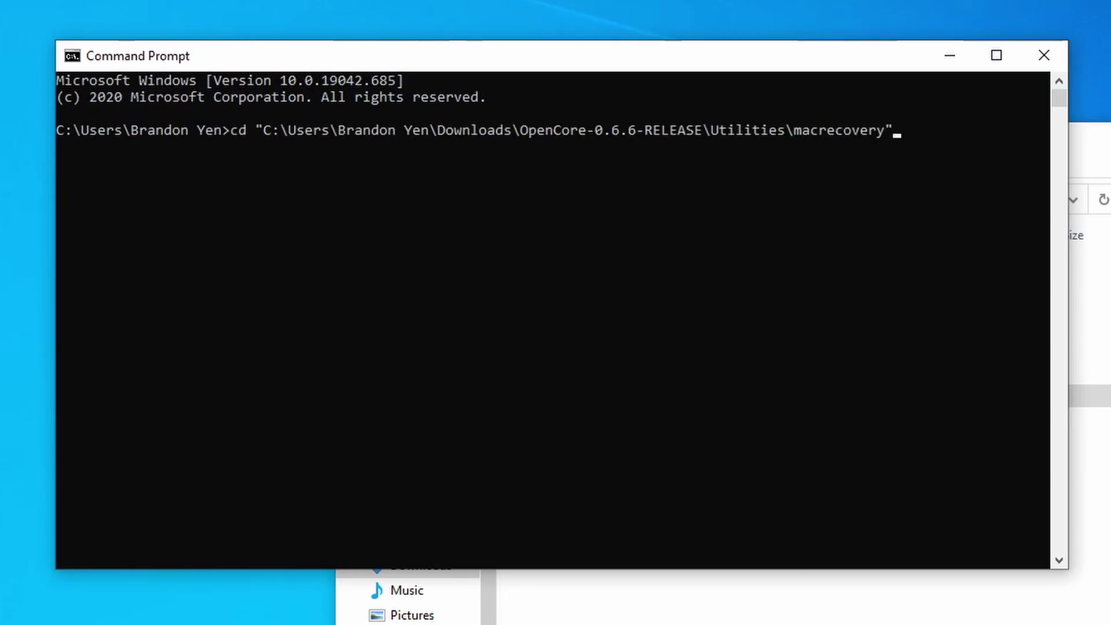
key(Return)
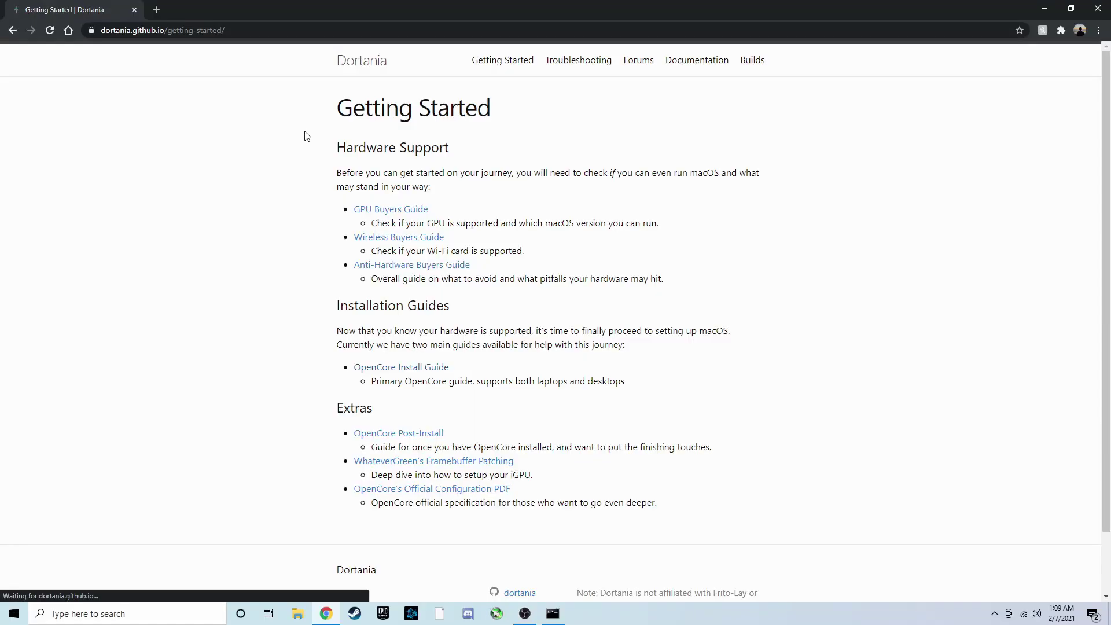
Open the Dortania OpenCore Install Guide's 'Making the installer in Windows' page
click(408, 370)
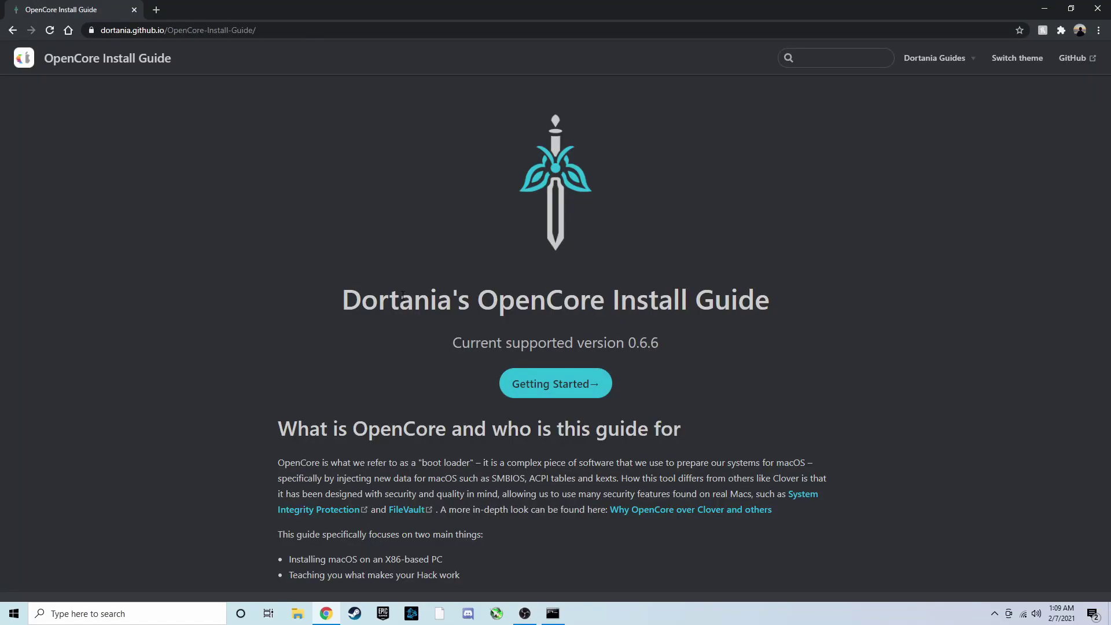
click(574, 392)
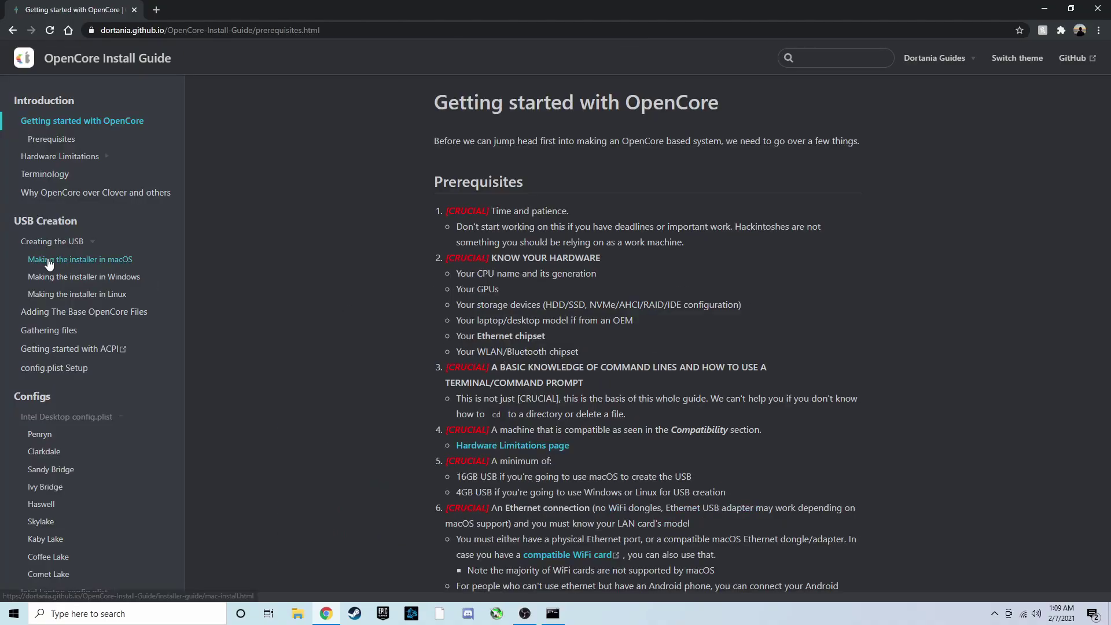
click(84, 277)
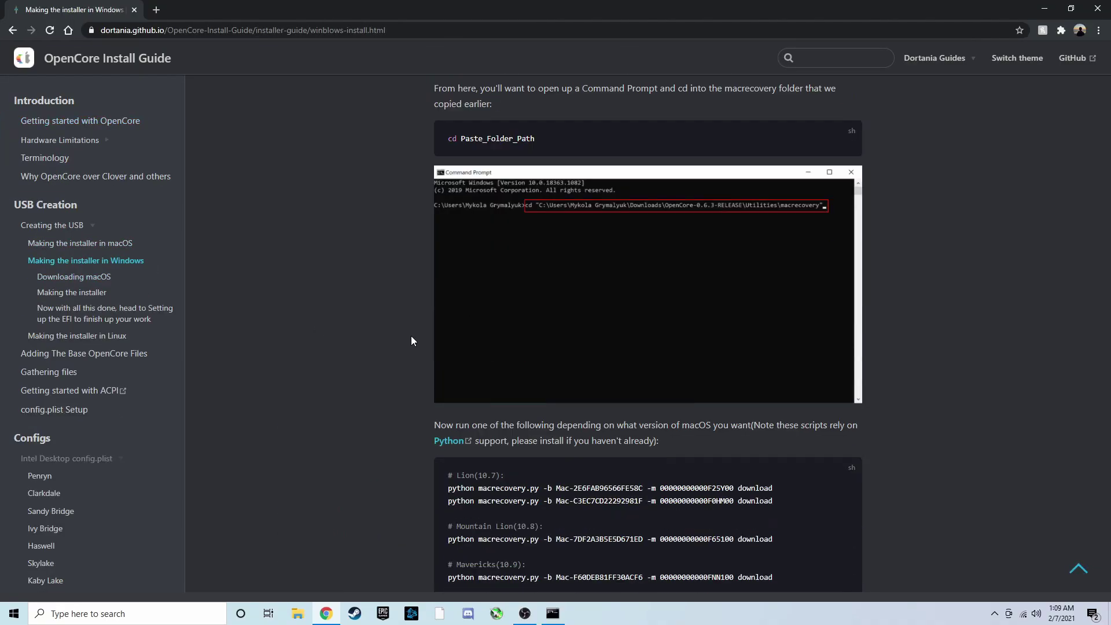
scroll(415, 331, down, 10)
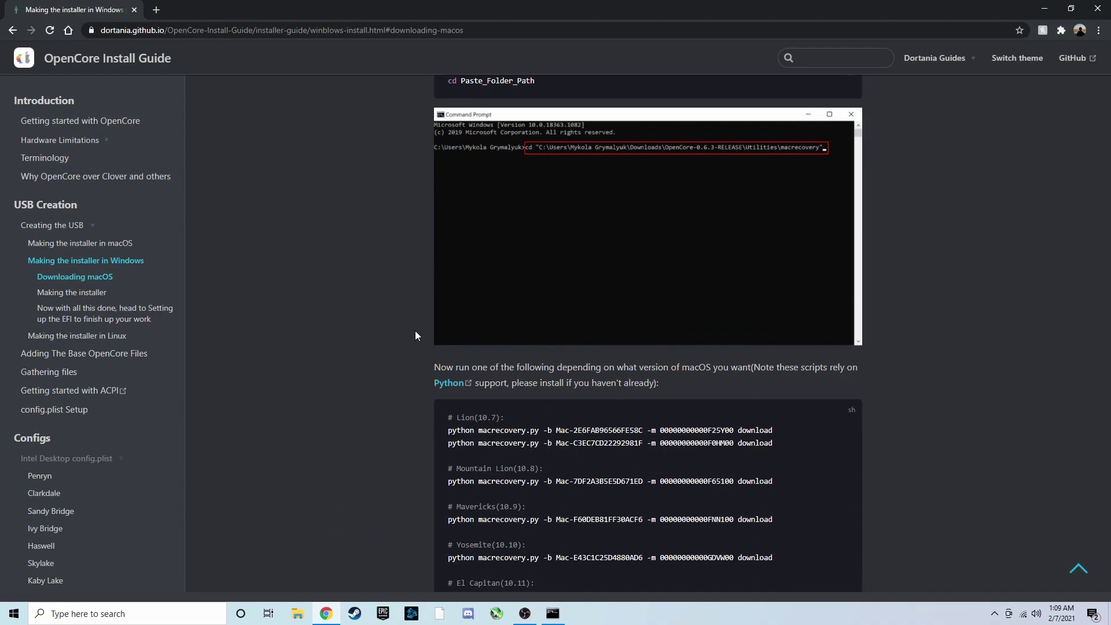
scroll(415, 335, down, 2)
scroll(415, 335, up, 1)
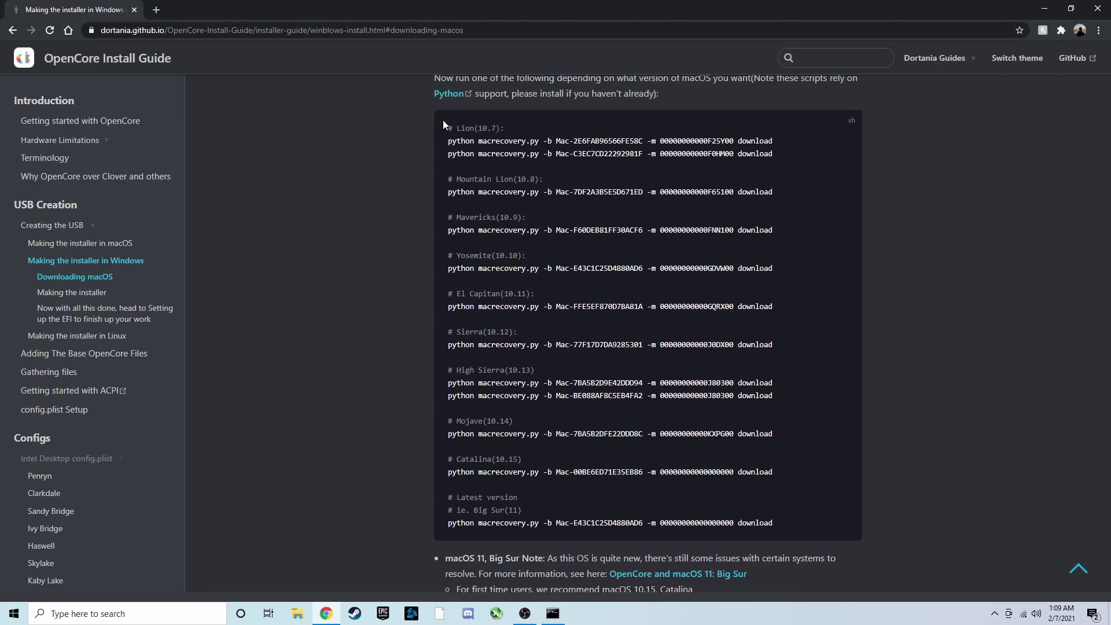
Copy the Big Sur macrecovery download command and run it in Command Prompt
drag(447, 125, 780, 526)
click(560, 501)
triple_click(475, 522)
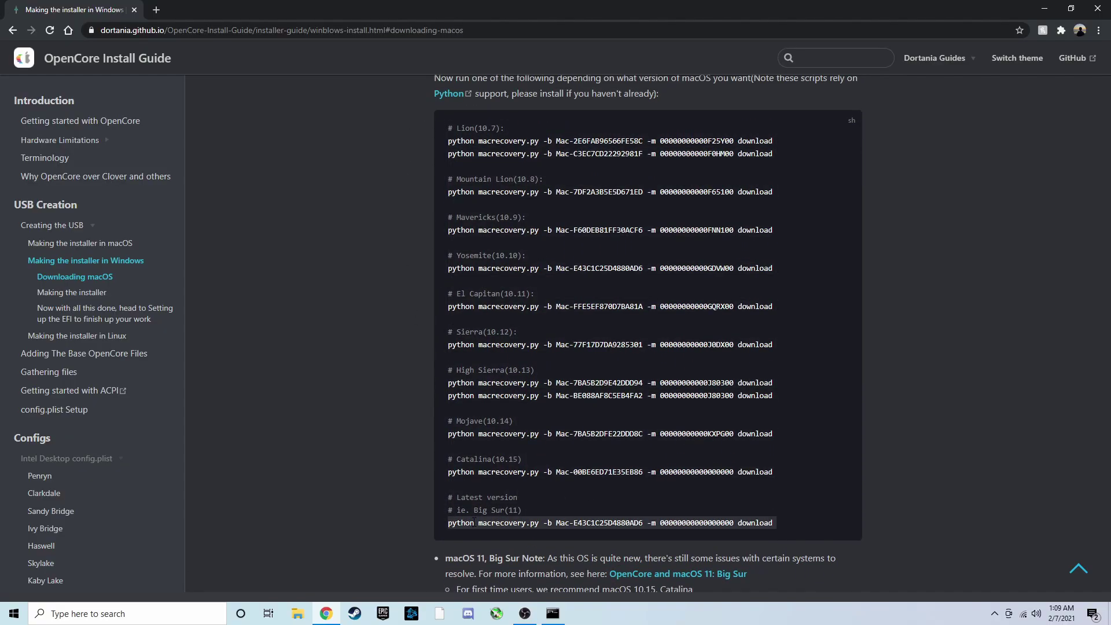
key(ctrl+c)
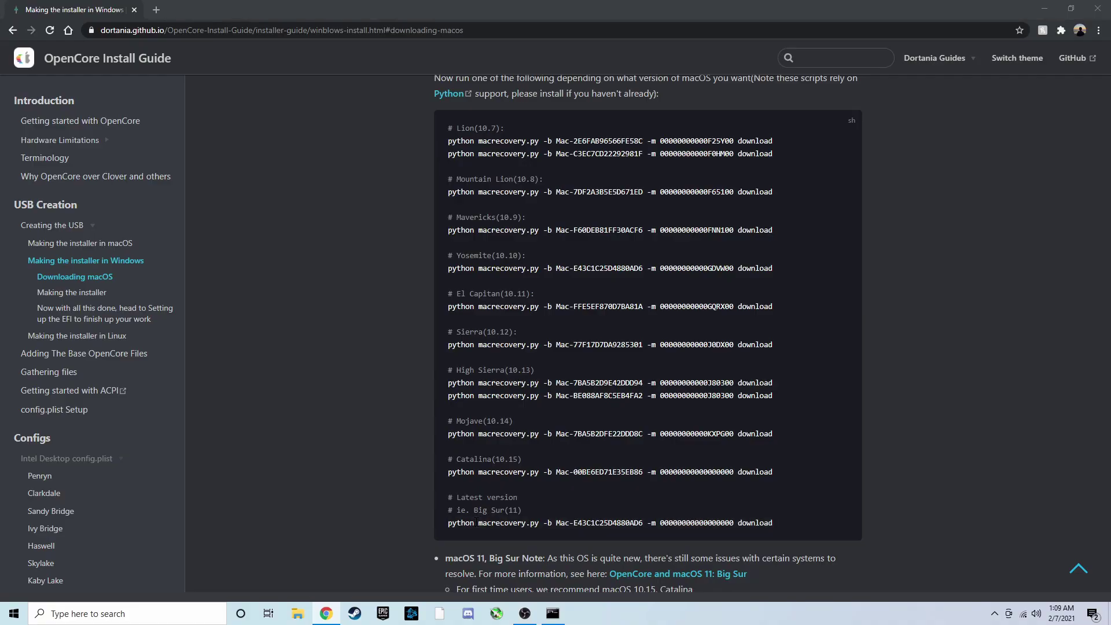
key(alt+Tab)
right_click(391, 200)
key(Return)
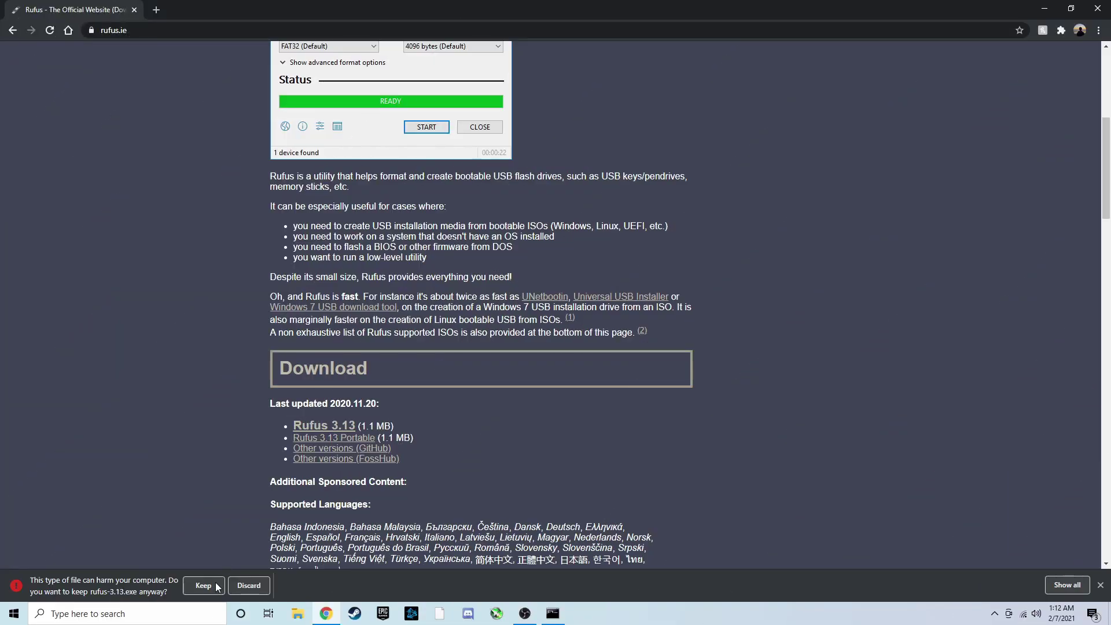
Keep the downloaded rufus-3.13.exe and launch it, declining automatic update checks
click(203, 586)
click(59, 586)
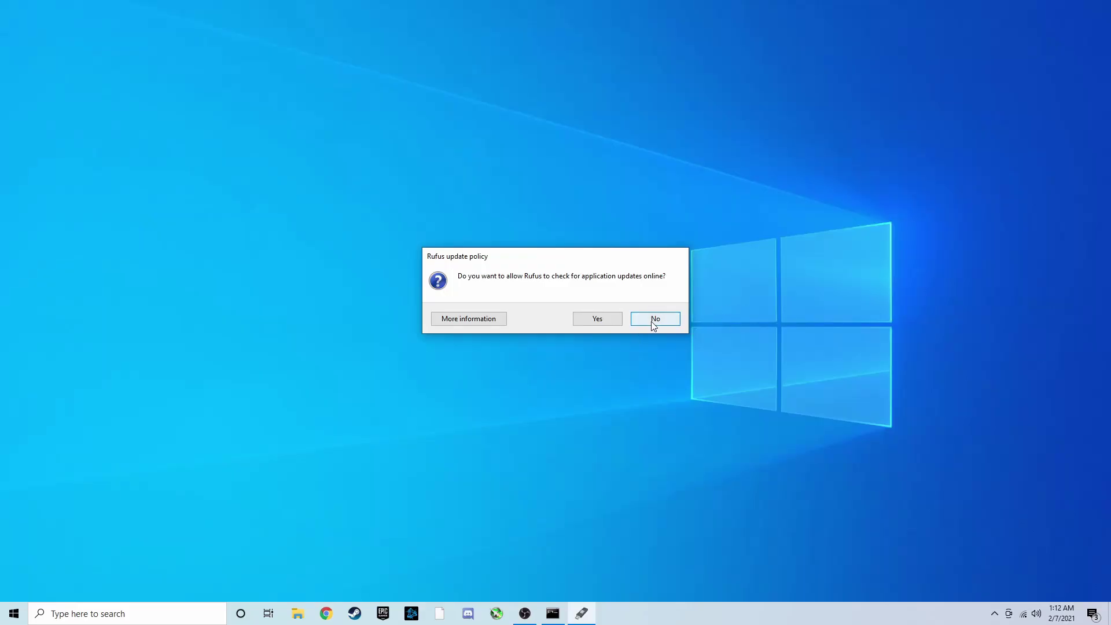
click(654, 323)
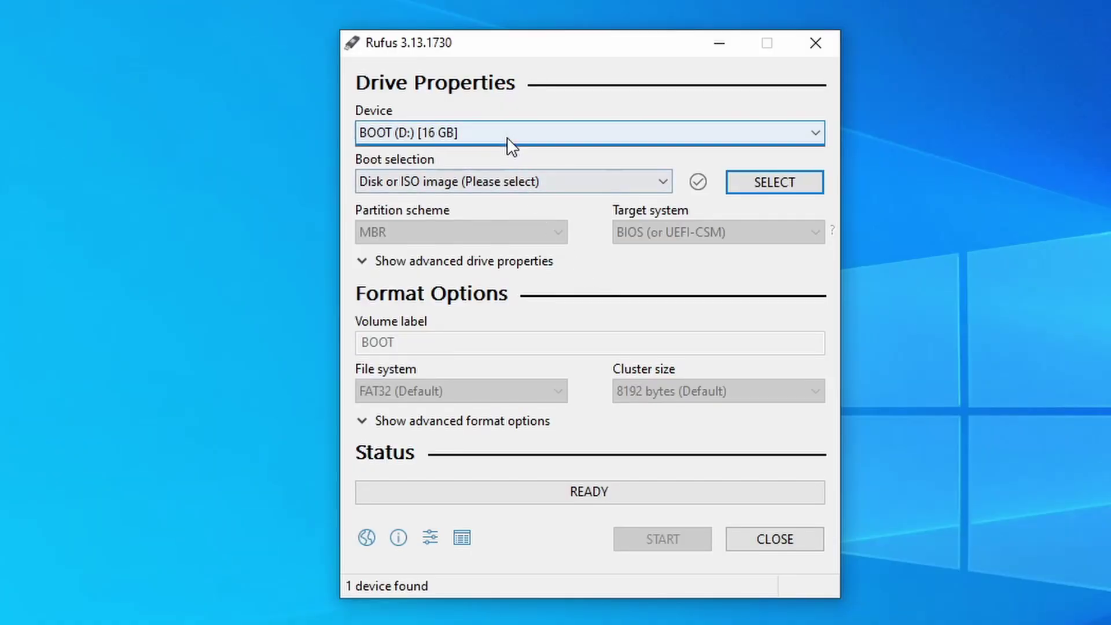
Format BOOT (D:) as Non bootable with MBR and FAT32, accepting the data-loss warning
click(510, 144)
click(440, 158)
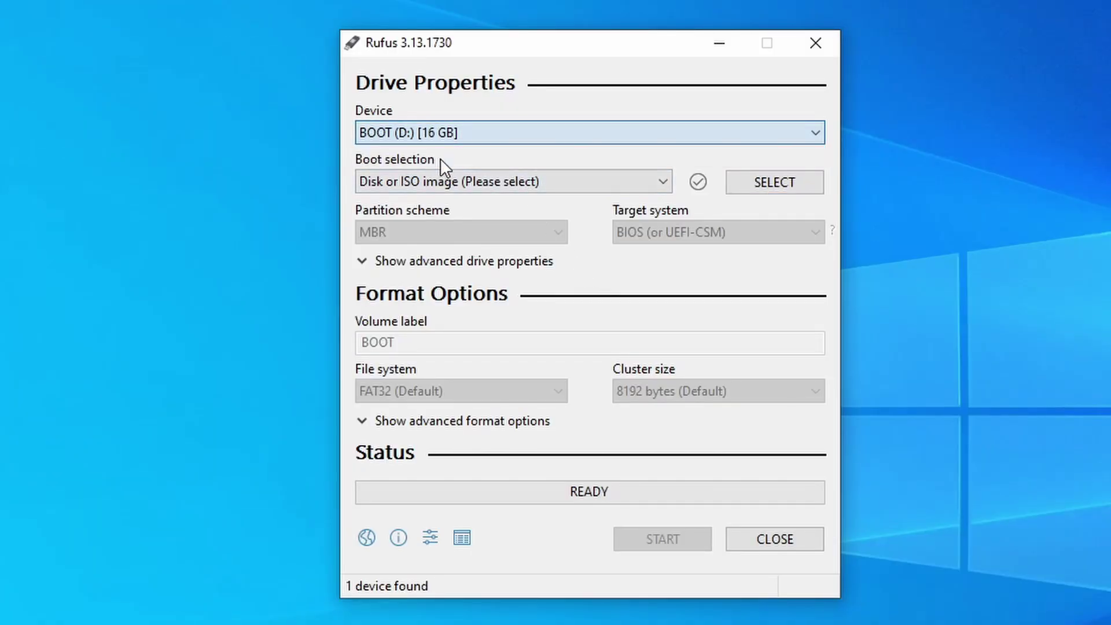
click(437, 182)
click(412, 202)
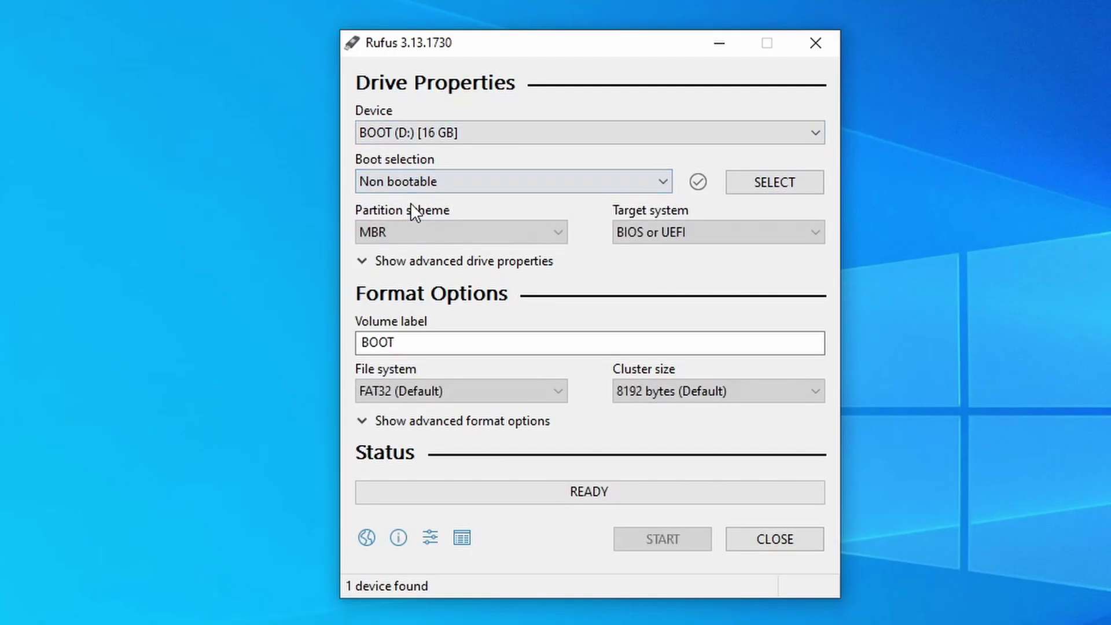
click(443, 399)
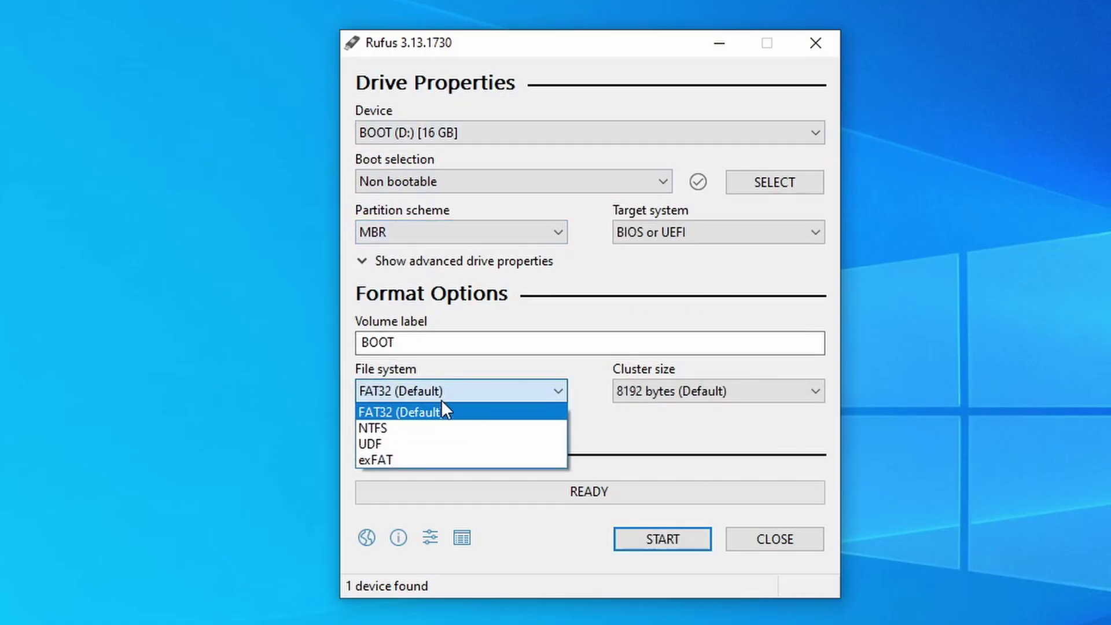
click(445, 409)
click(654, 537)
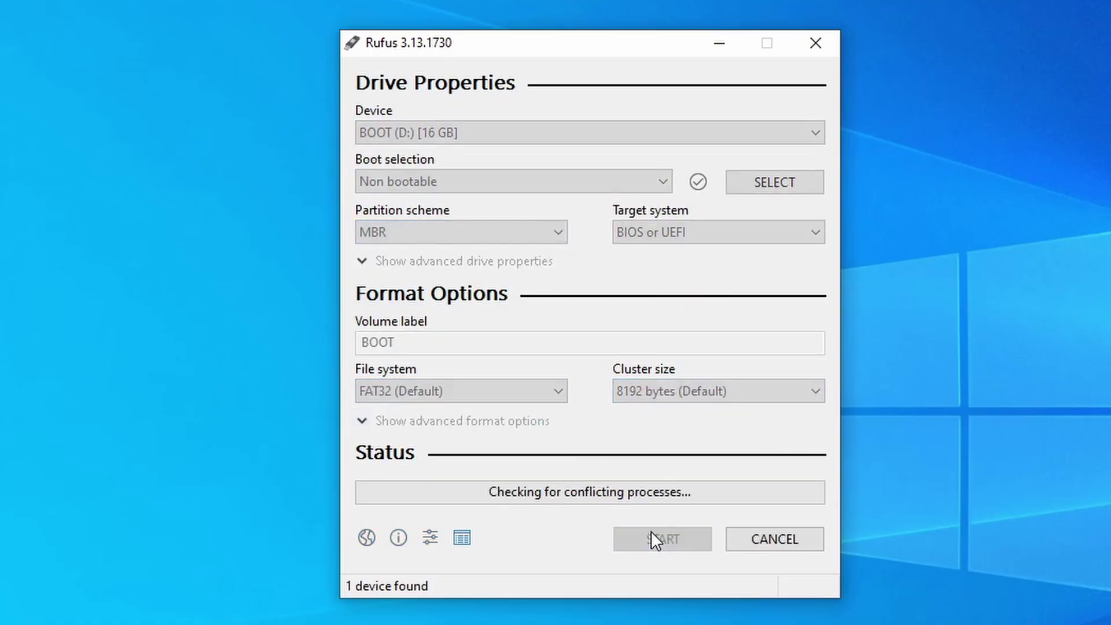
click(647, 460)
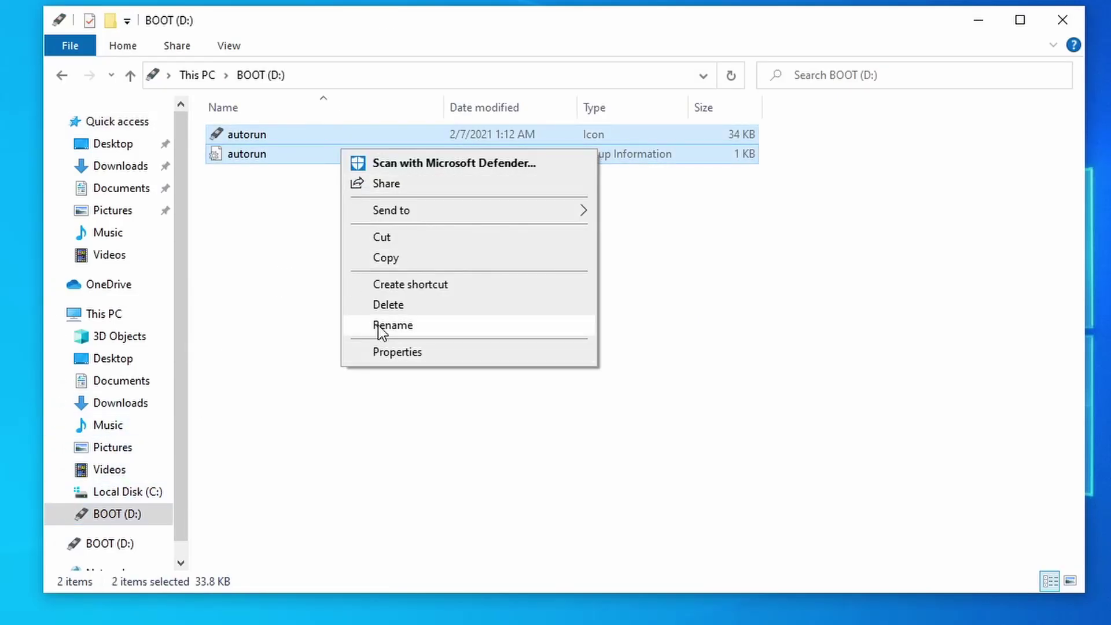
Delete both autorun files from BOOT (D:) and create a folder named com.apple.recovery.boot
click(385, 305)
click(608, 319)
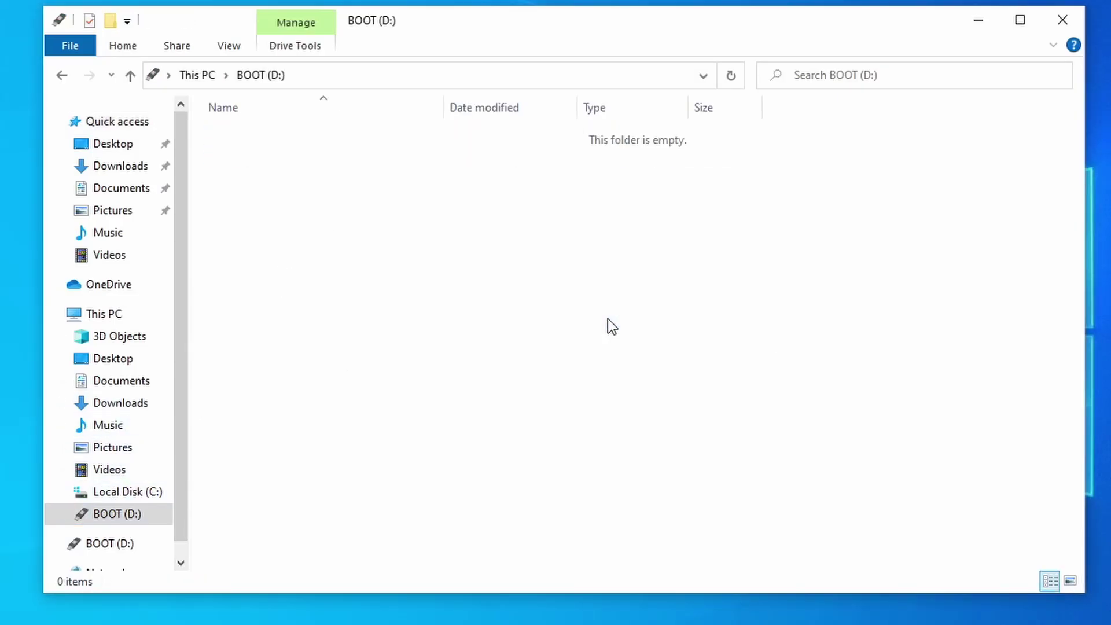
right_click(464, 225)
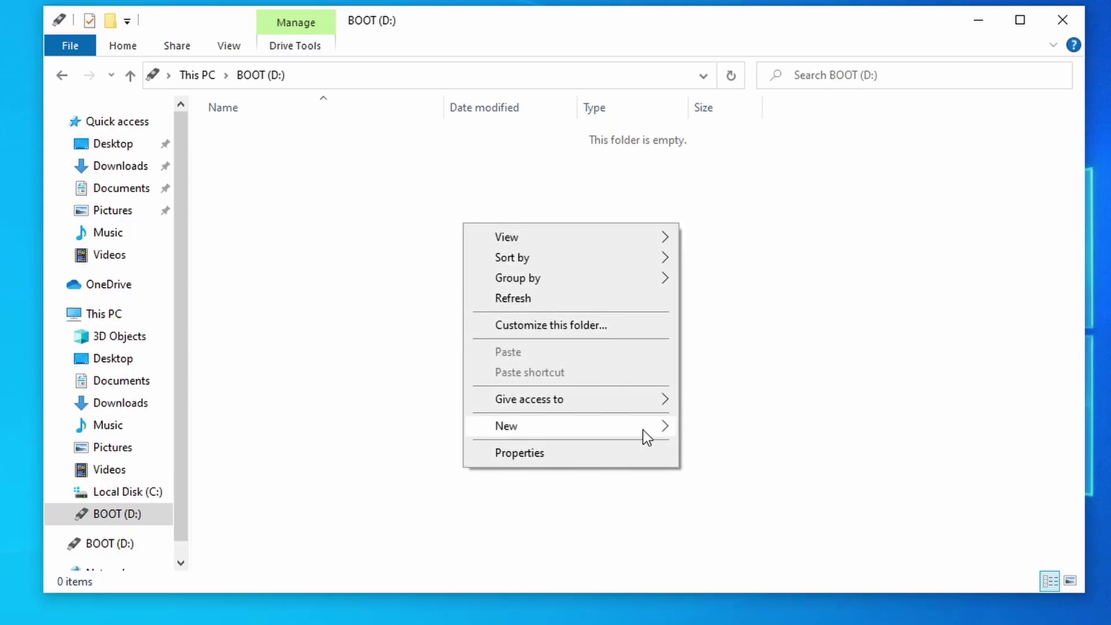
mouse_move(643, 430)
click(714, 429)
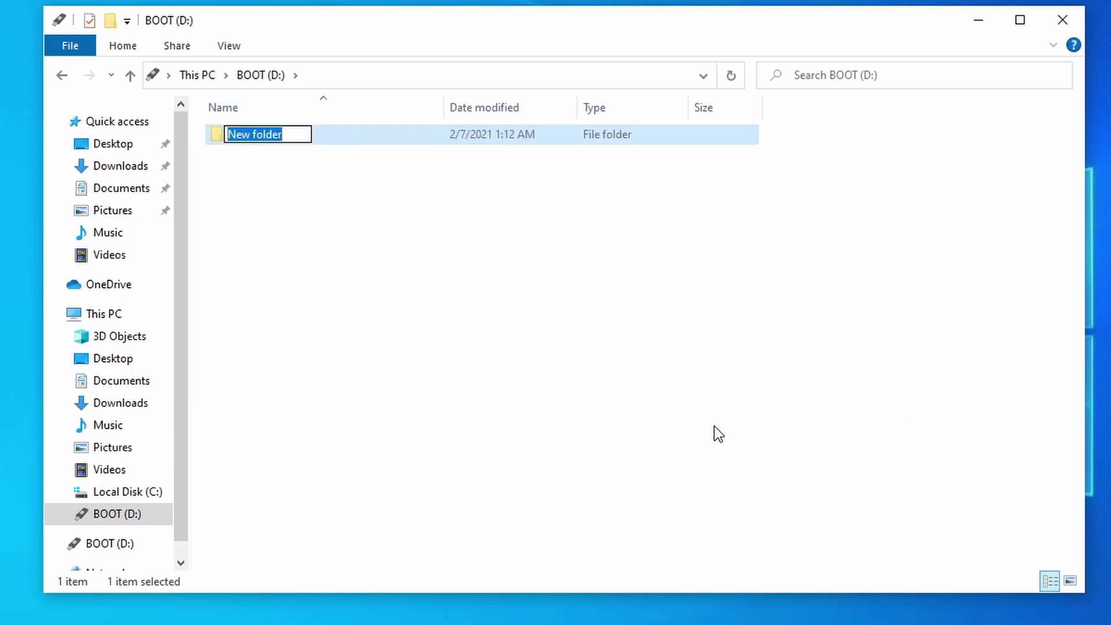
text(com.apple.recovery)
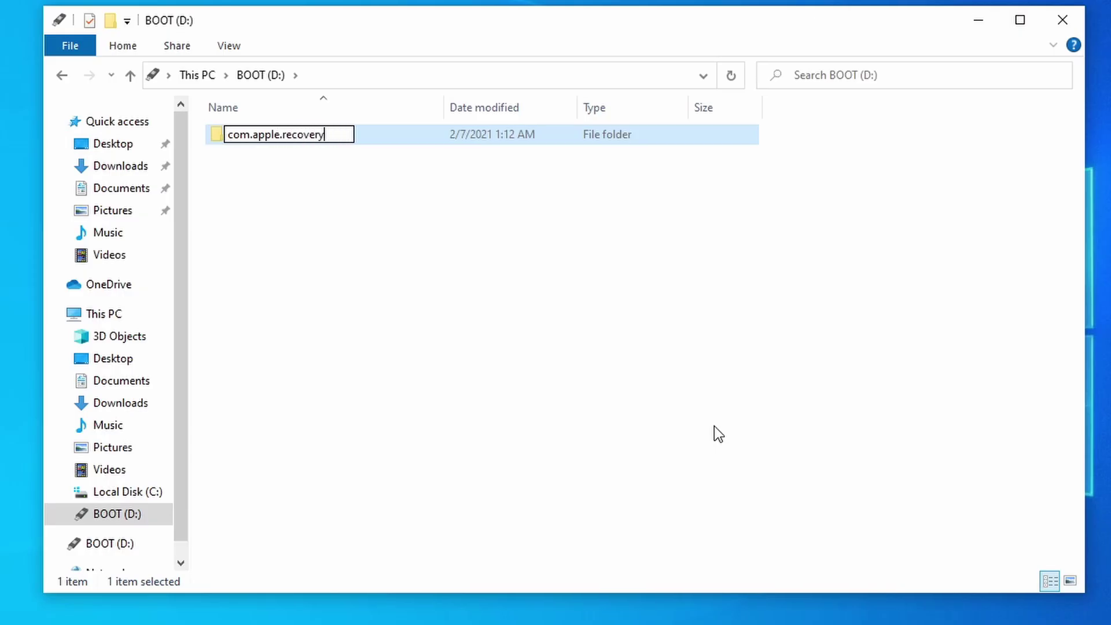
text(.boot)
key(Return)
Drag BaseSystem.chunklist and BaseSystem.dmg from OpenCore's Utilities\macrecovery into com.apple.recovery.boot
key(super+e)
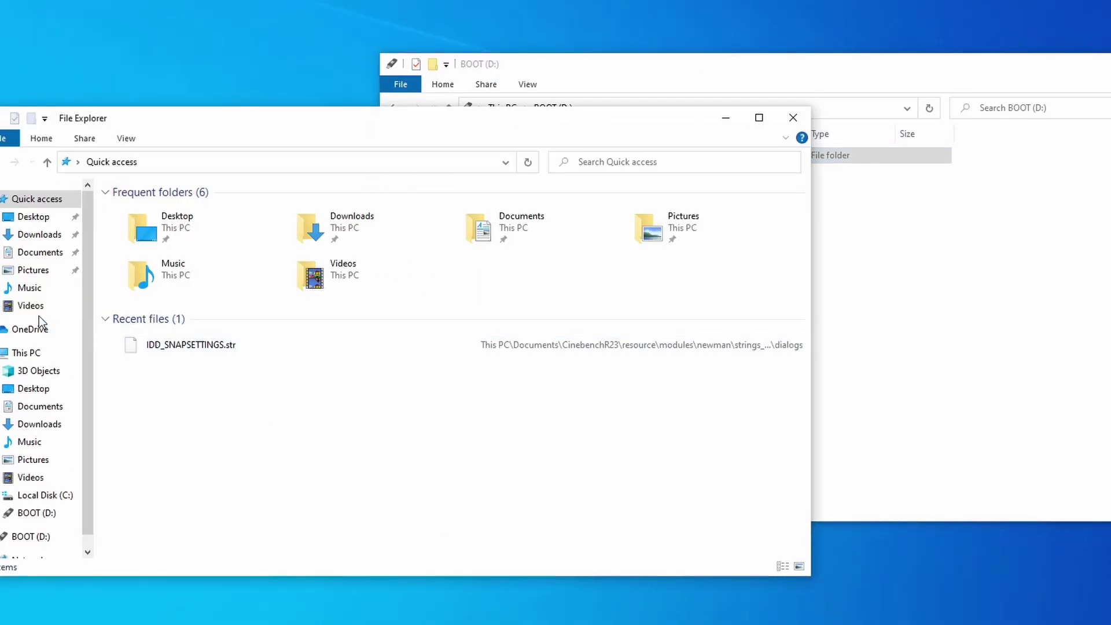
click(39, 235)
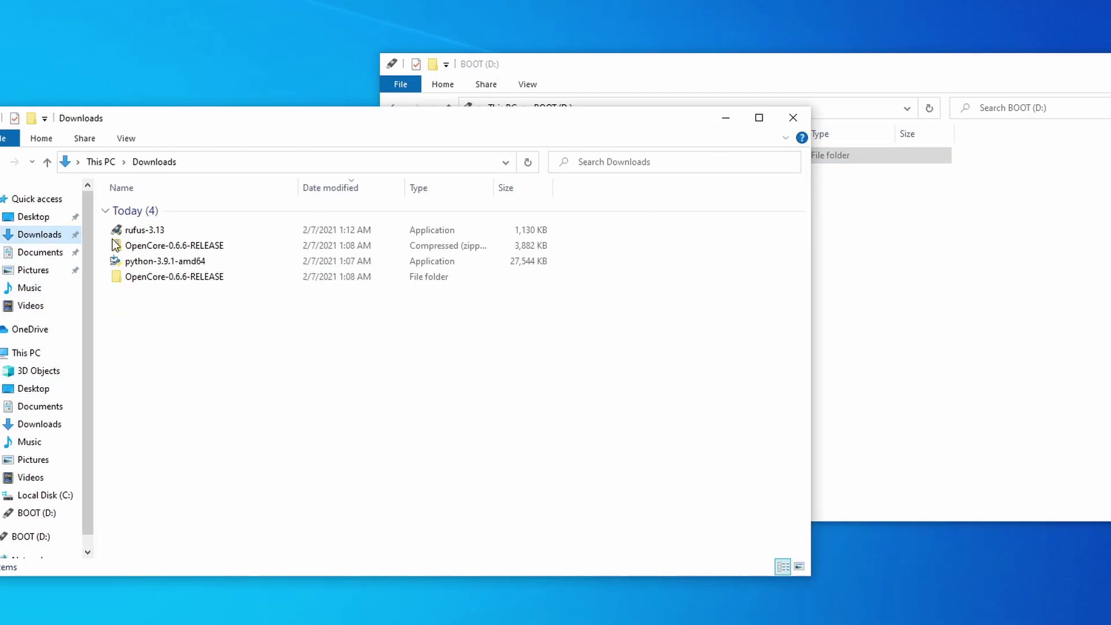
double_click(158, 275)
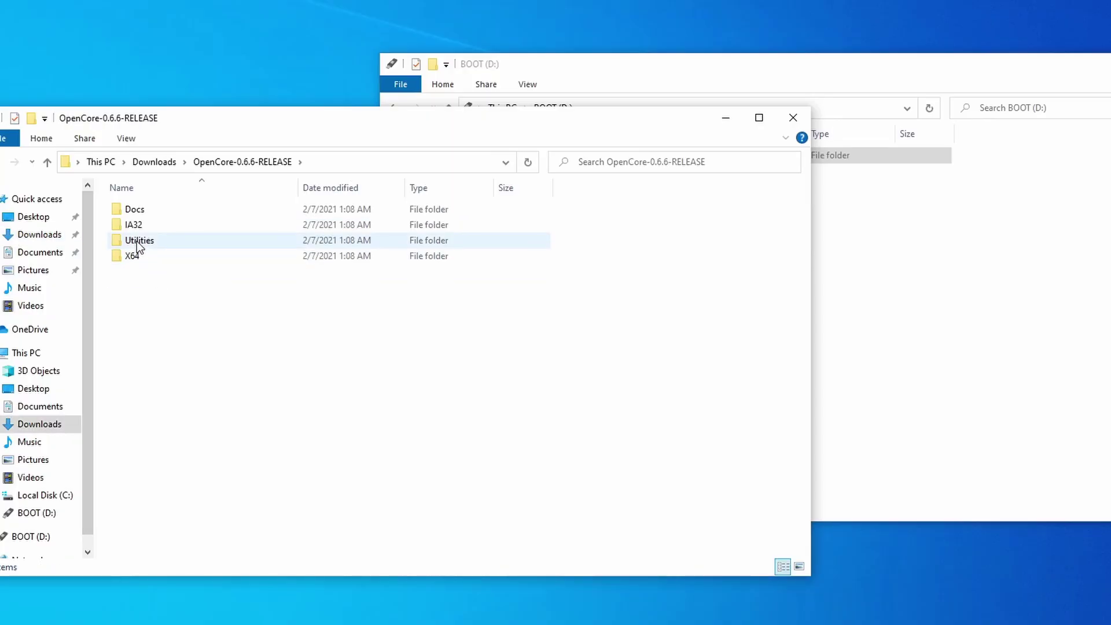
double_click(139, 242)
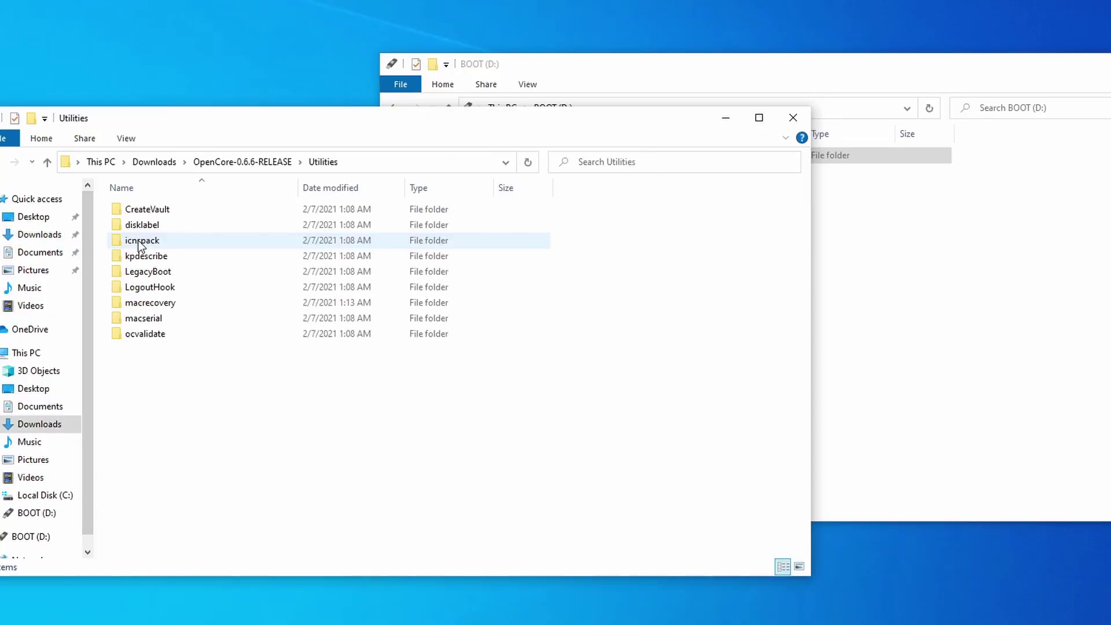
double_click(144, 303)
click(153, 212)
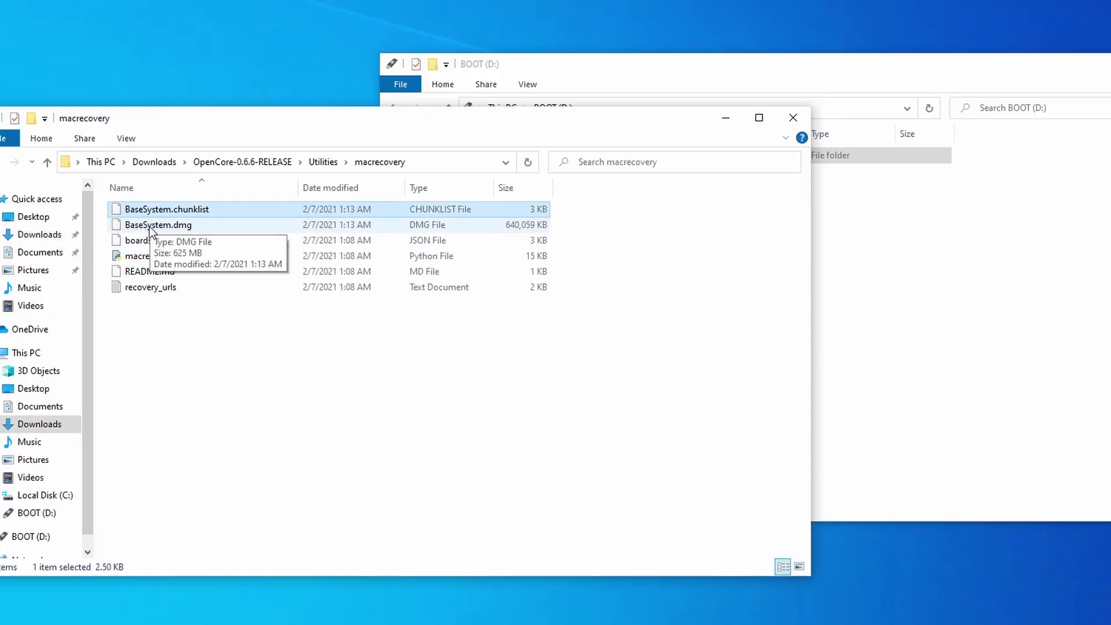
ctrl+click(158, 227)
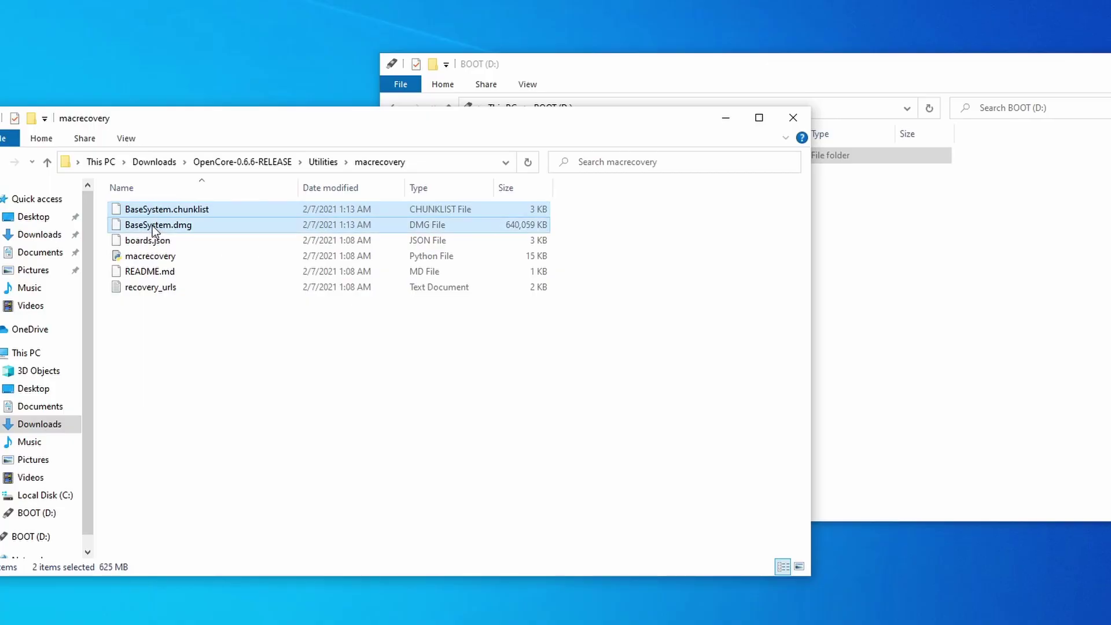
drag(152, 226, 827, 155)
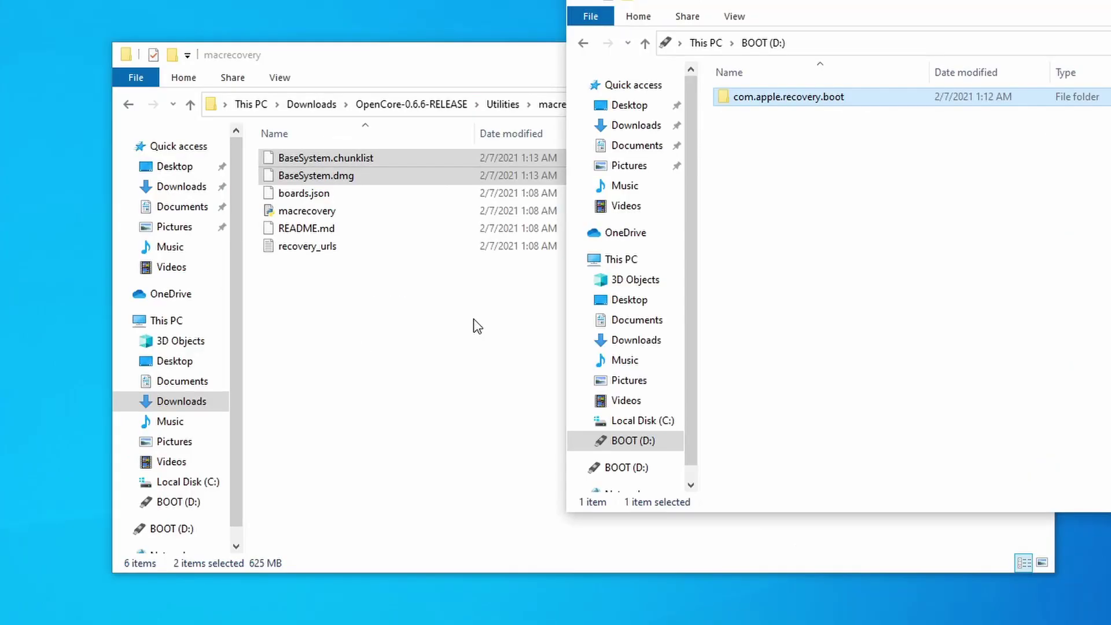
click(376, 353)
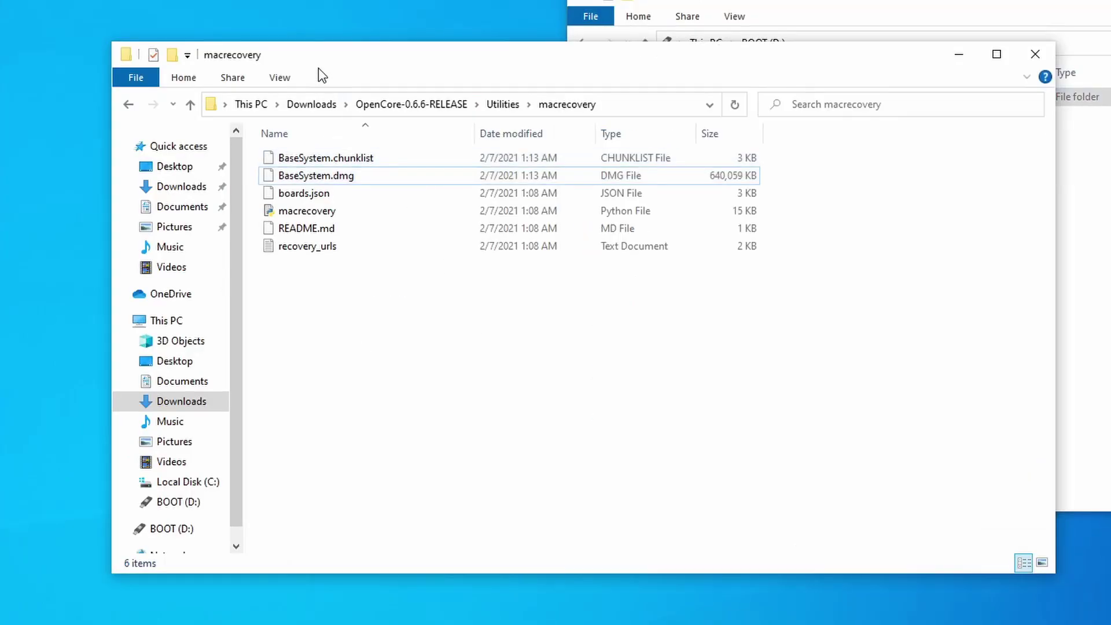
click(383, 104)
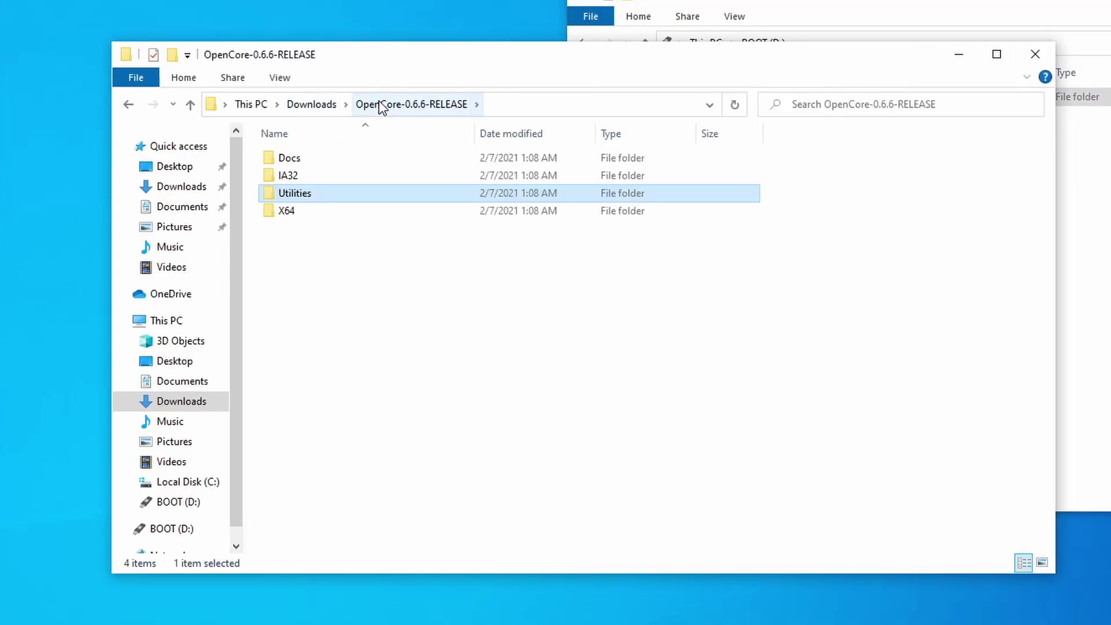
Copy the EFI folder from OpenCore's X64 folder to BOOT (D:) and open it
double_click(304, 211)
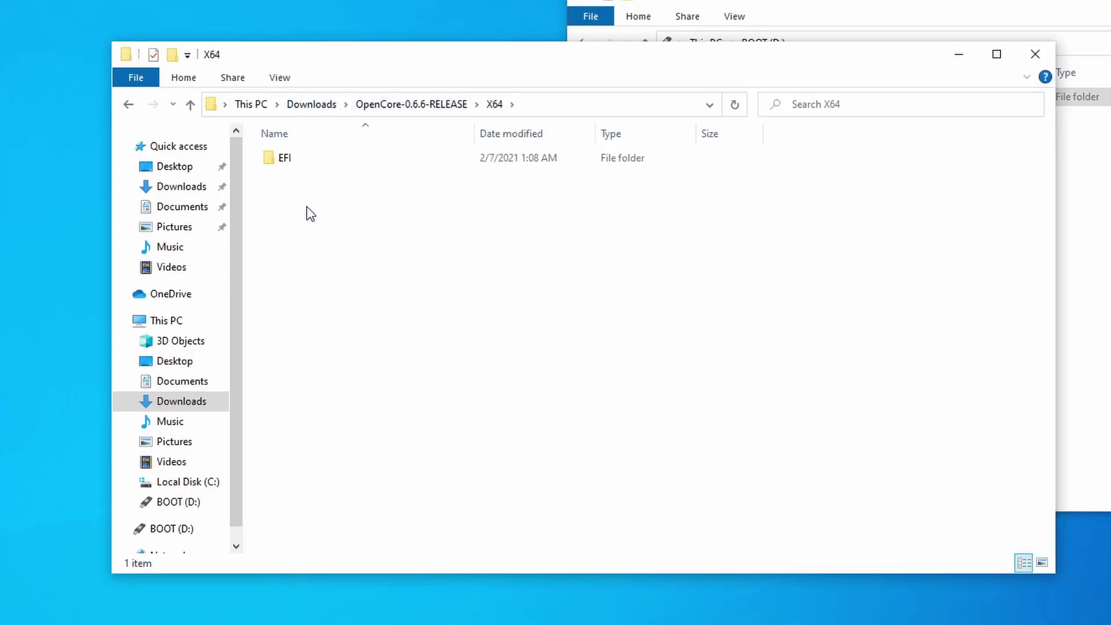
click(284, 164)
drag(298, 168, 727, 231)
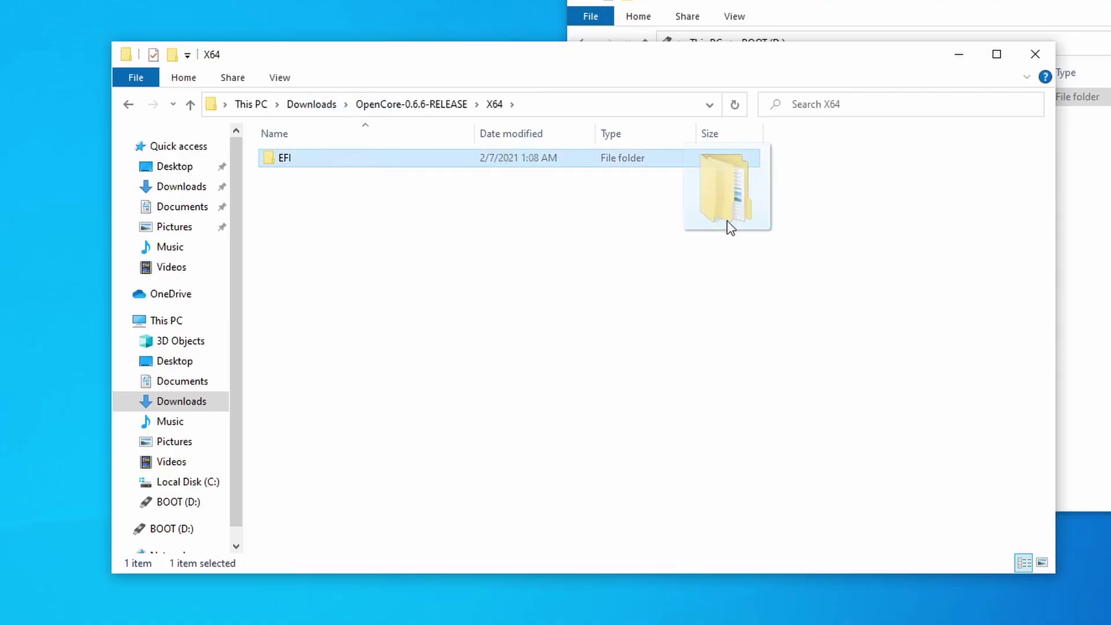
key(alt+Tab)
key(ctrl+v)
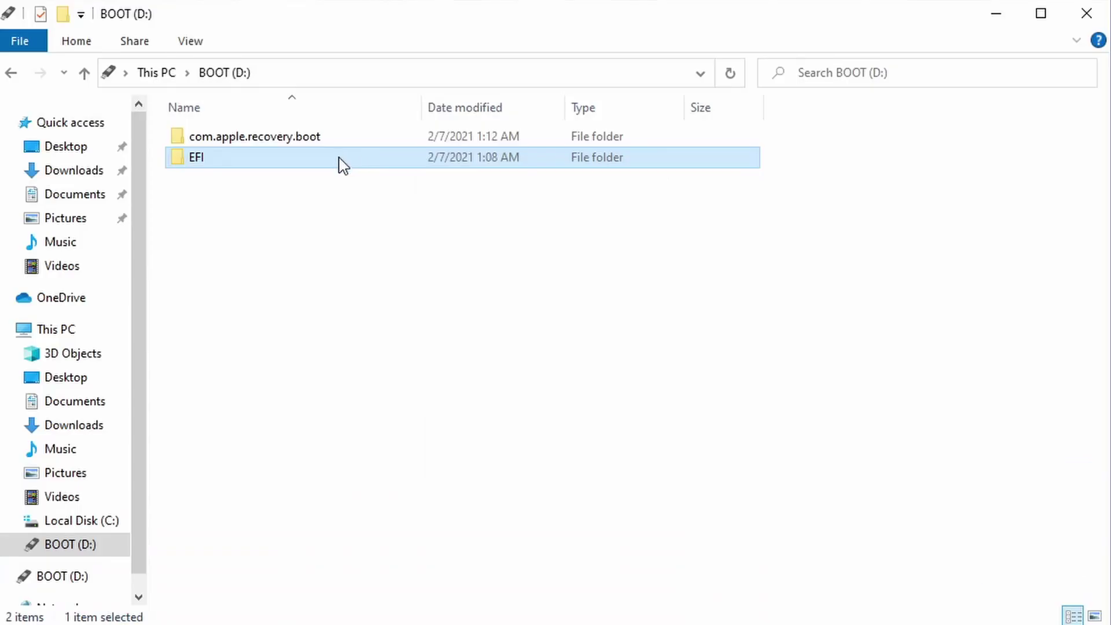
double_click(343, 166)
Delete all 12 drivers in EFI\OC\Drivers except OpenRuntime.efi
double_click(250, 161)
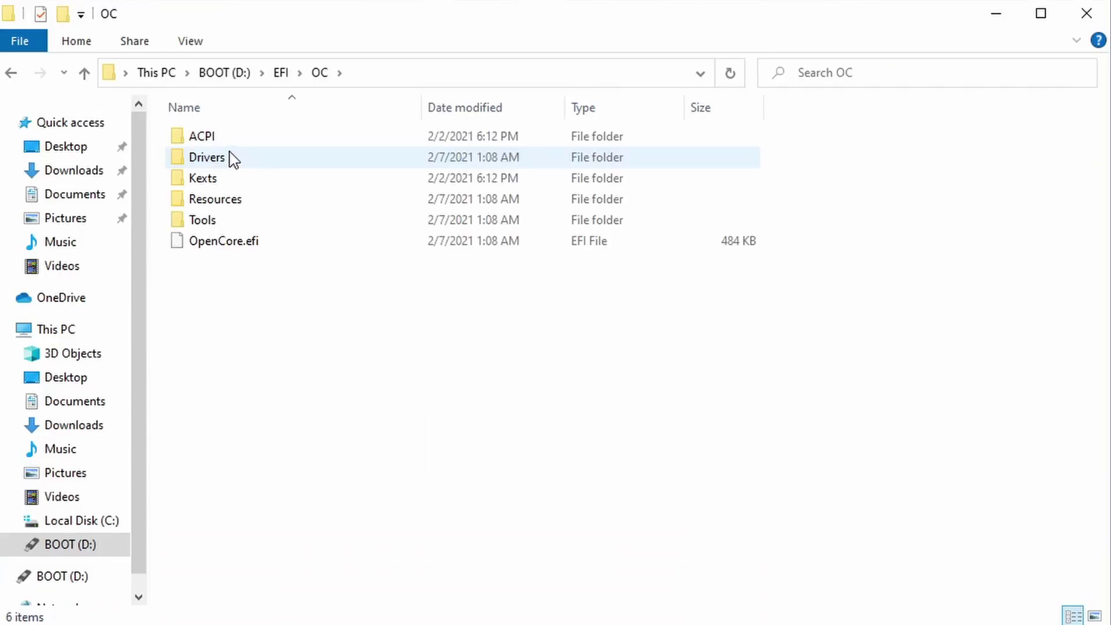
double_click(225, 158)
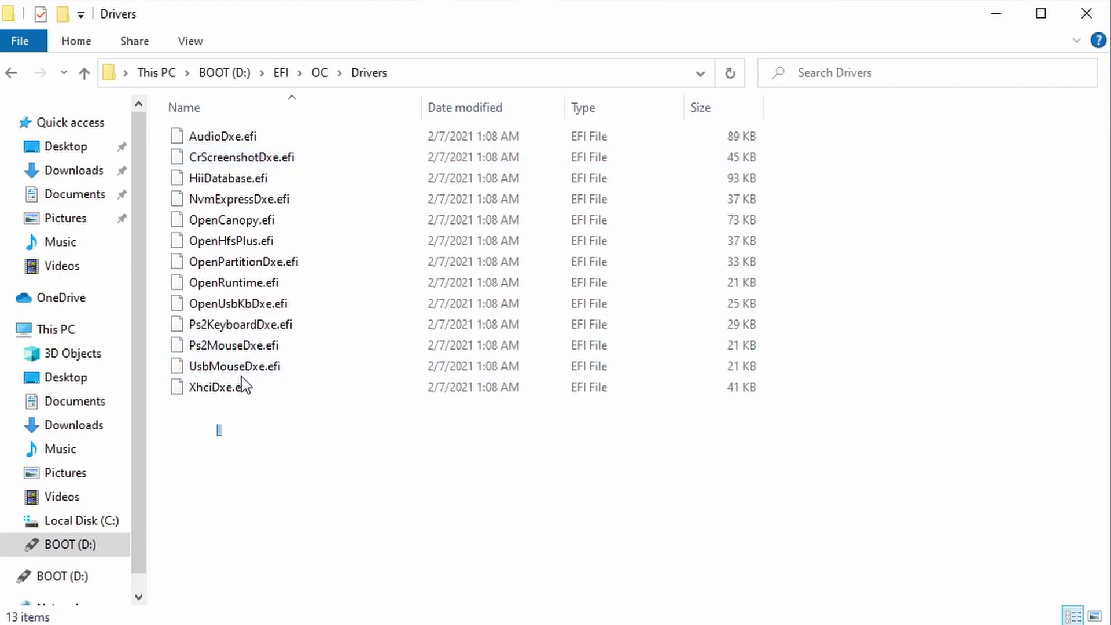
drag(216, 427, 295, 136)
ctrl+click(266, 283)
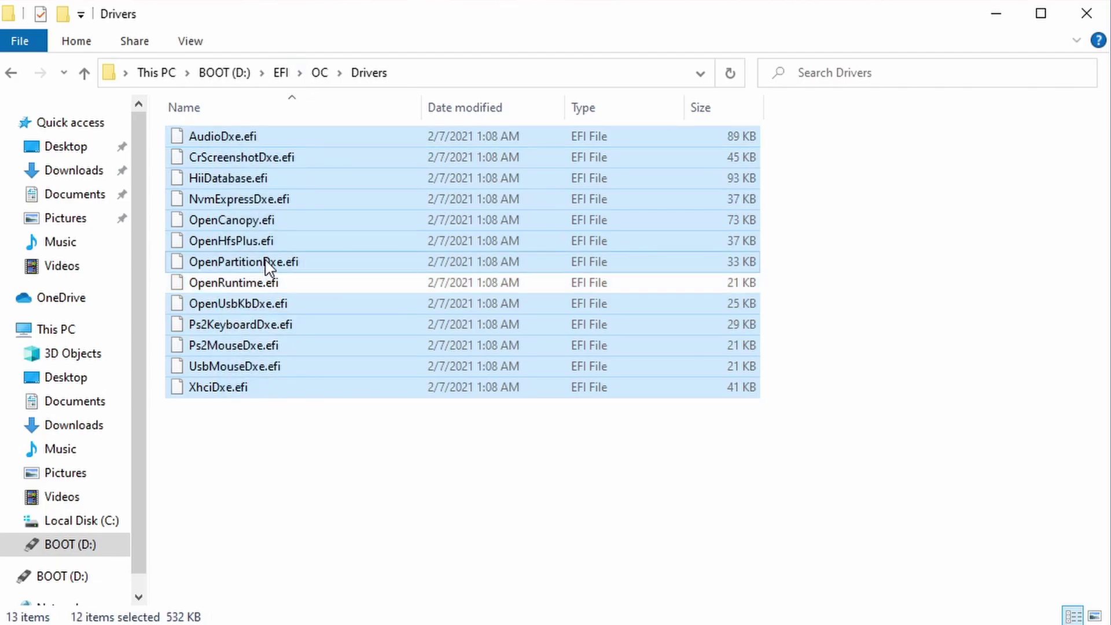
right_click(266, 261)
click(331, 430)
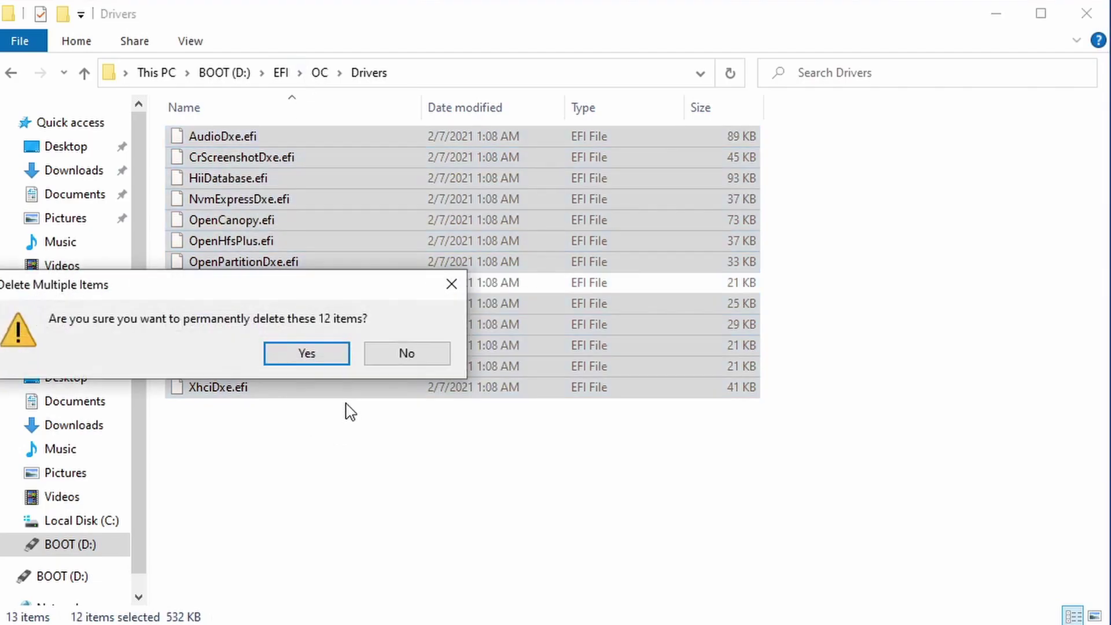
click(327, 359)
click(283, 129)
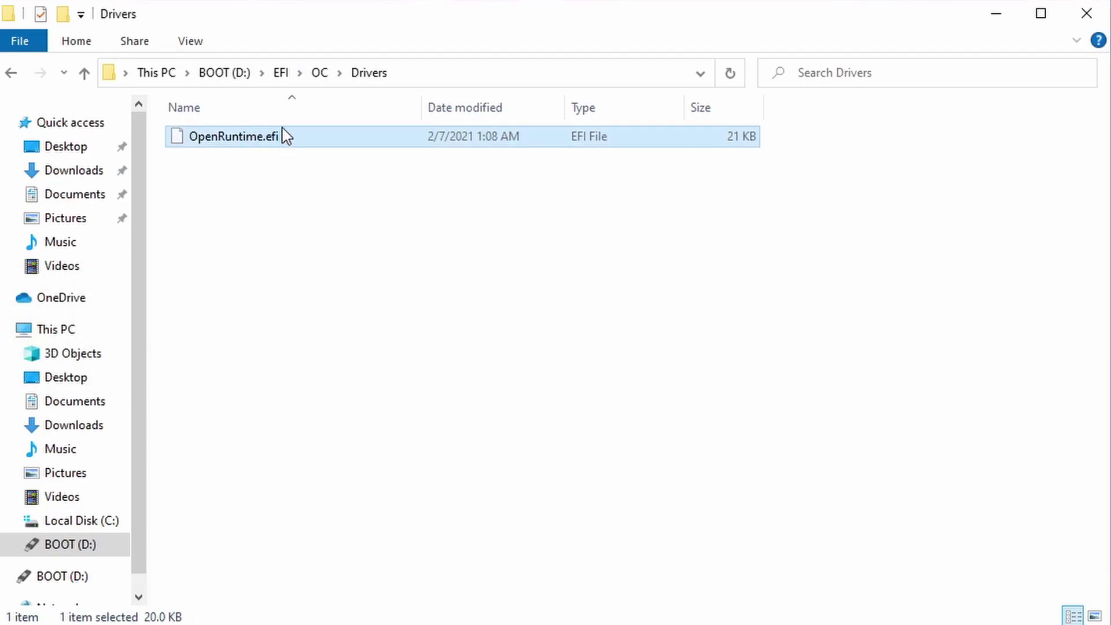
click(320, 73)
Delete every file in EFI\OC\Tools except OpenShell.efi
double_click(213, 218)
drag(229, 423, 417, 121)
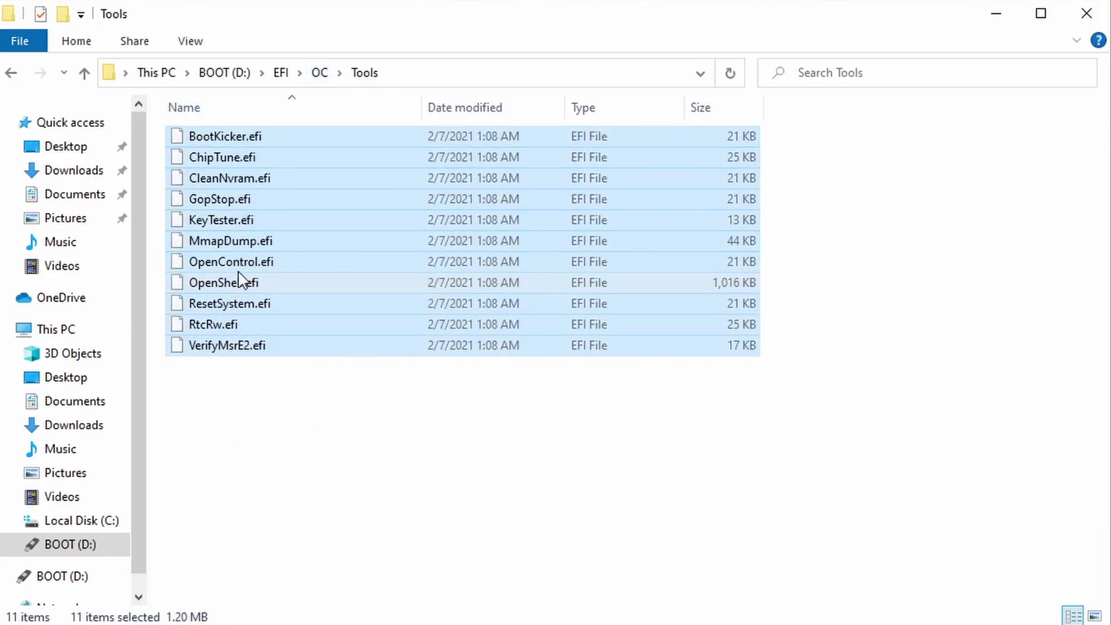
ctrl+click(249, 282)
right_click(249, 264)
click(309, 431)
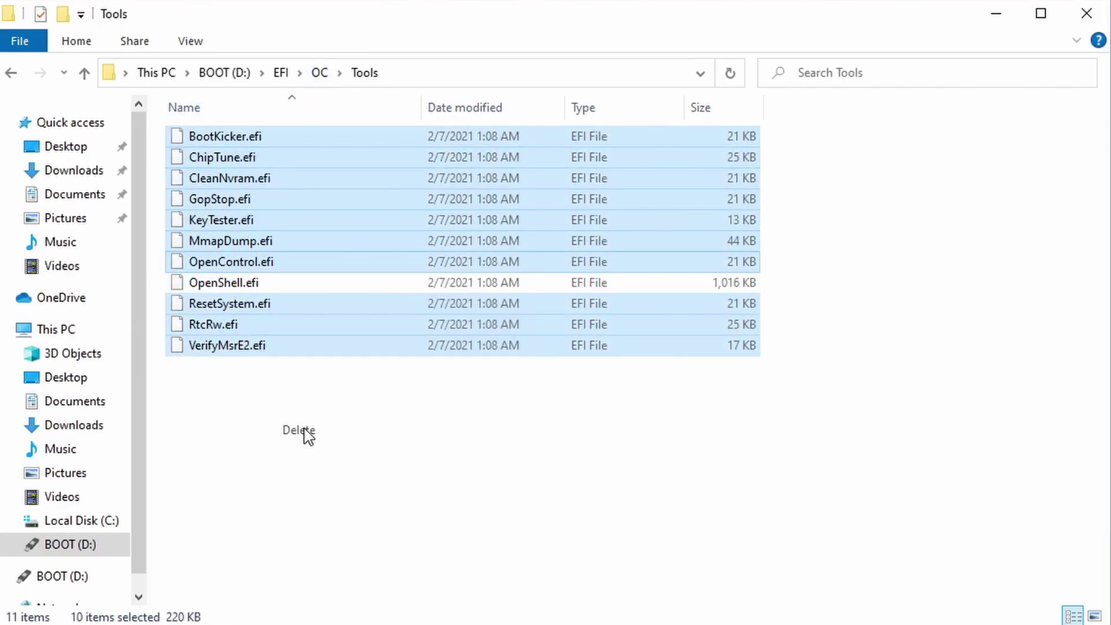
click(335, 352)
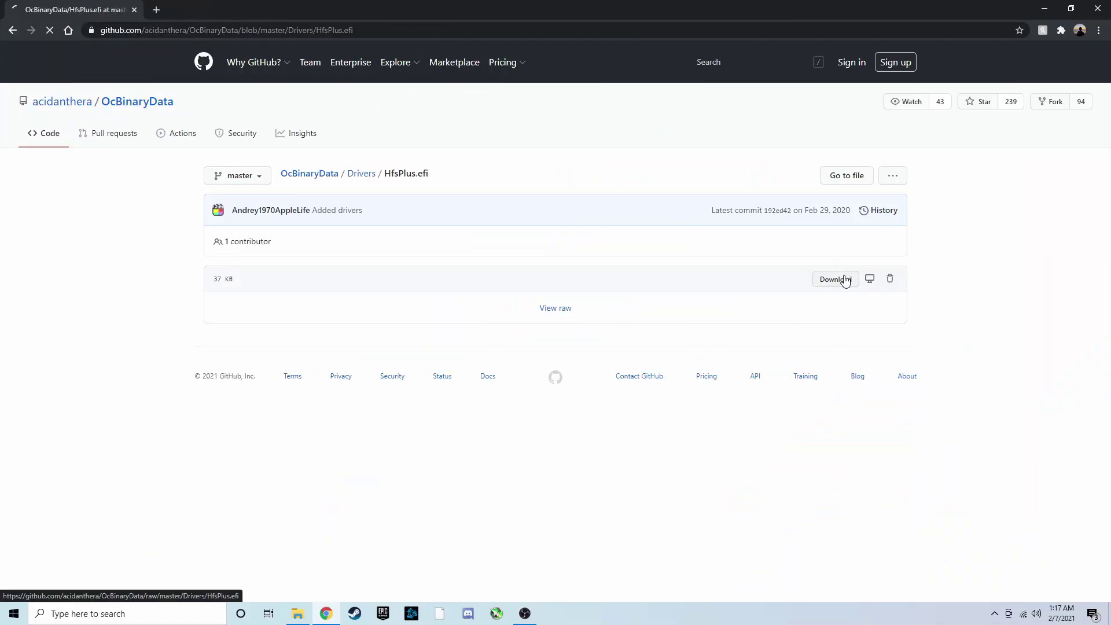
Keep the downloaded HfsPlus.efi and move it into the EFI\OC folder on BOOT (D:)
click(203, 586)
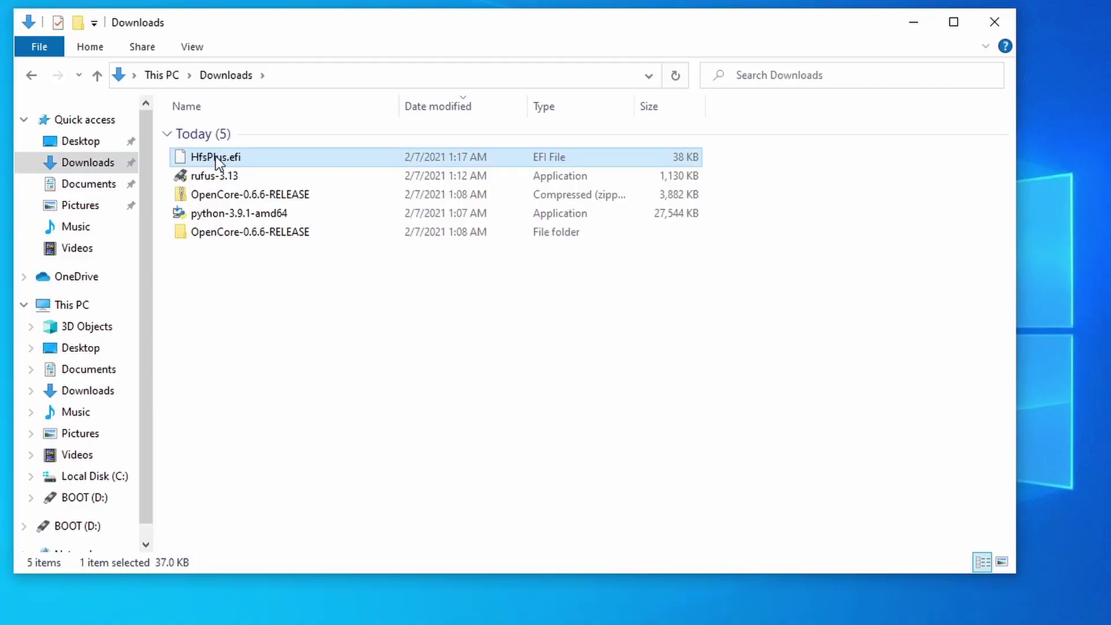
drag(216, 157, 77, 497)
click(76, 497)
mouse_move(206, 169)
mouse_down()
mouse_move(219, 152)
mouse_move(197, 169)
mouse_move(206, 149)
mouse_up()
Move HfsPlus.efi from BOOT's EFI\OC folder into Drivers, beside OpenRuntime.efi
double_click(219, 151)
double_click(207, 149)
click(204, 225)
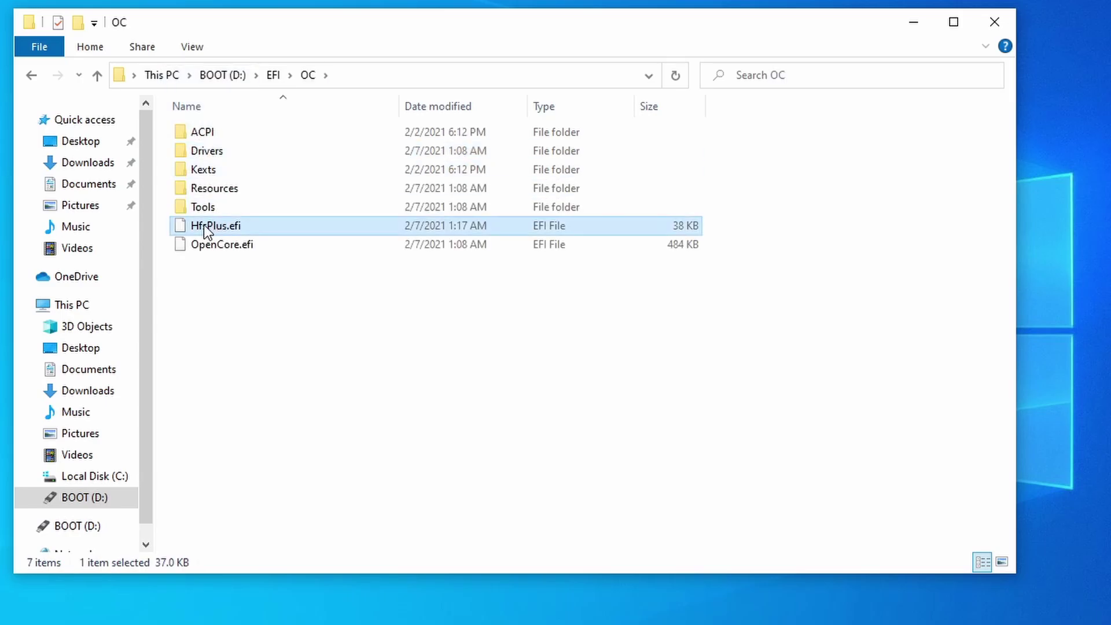
drag(204, 225, 211, 149)
double_click(211, 151)
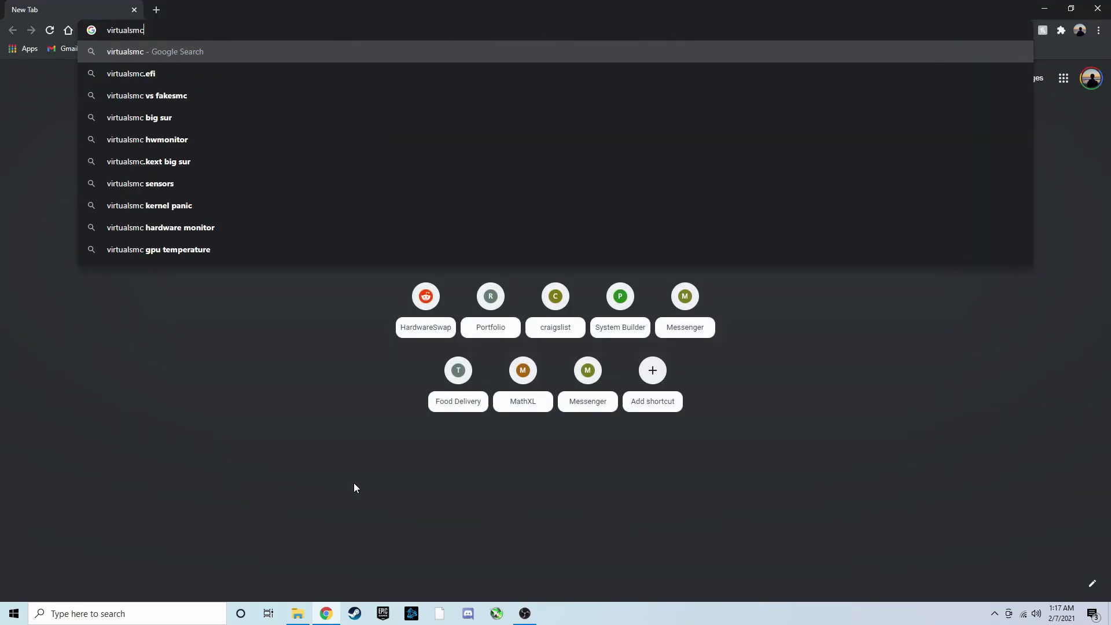
Search virtualsmc, download VirtualSMC-1.2.0-RELEASE.zip from the acidanthera GitHub releases, and open it
key(Return)
click(301, 164)
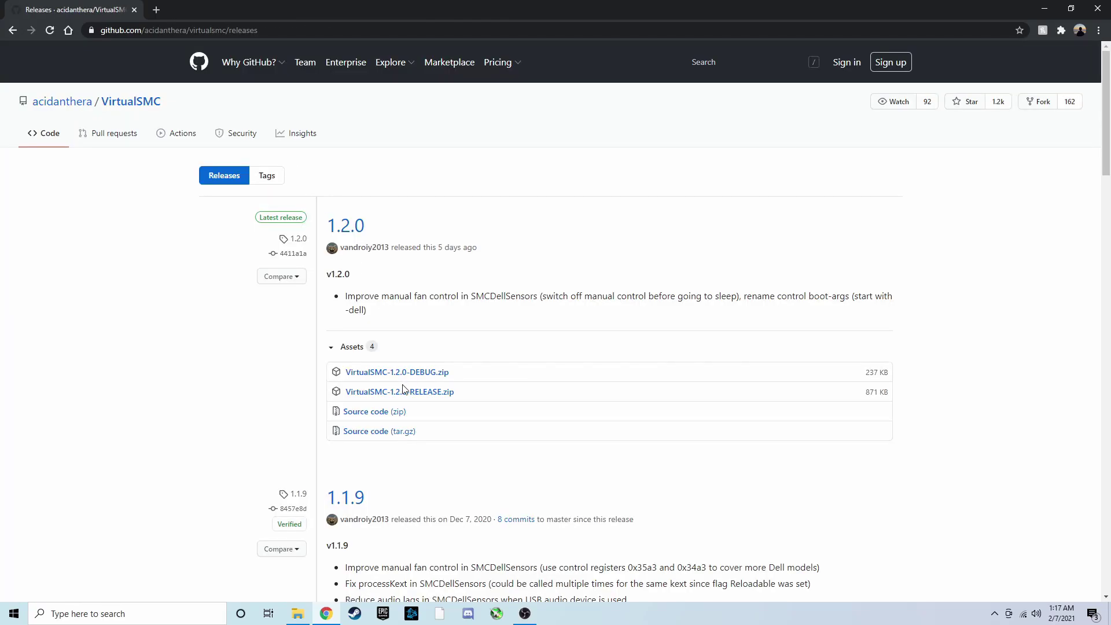
click(405, 392)
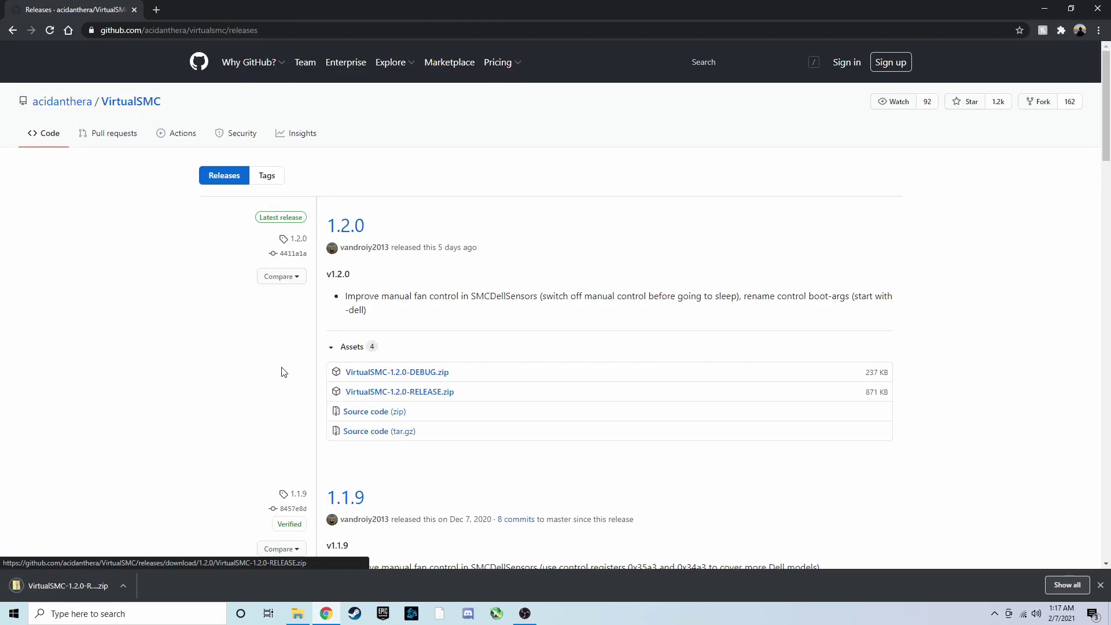
click(71, 586)
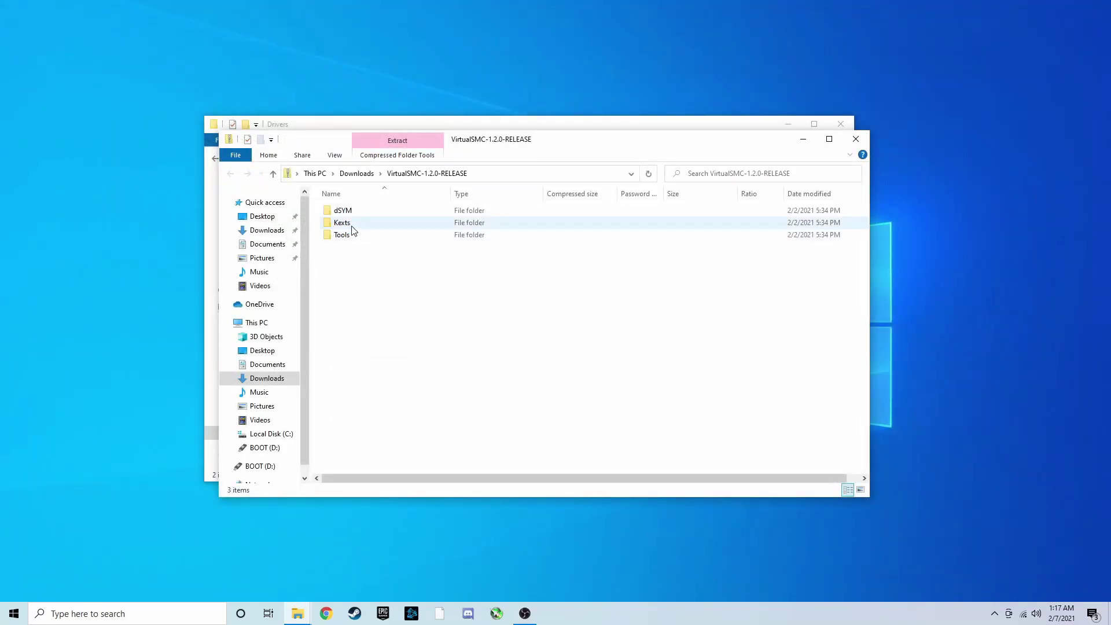
Select only VirtualSMC.kext in the downloaded archive's Kexts folder
double_click(350, 223)
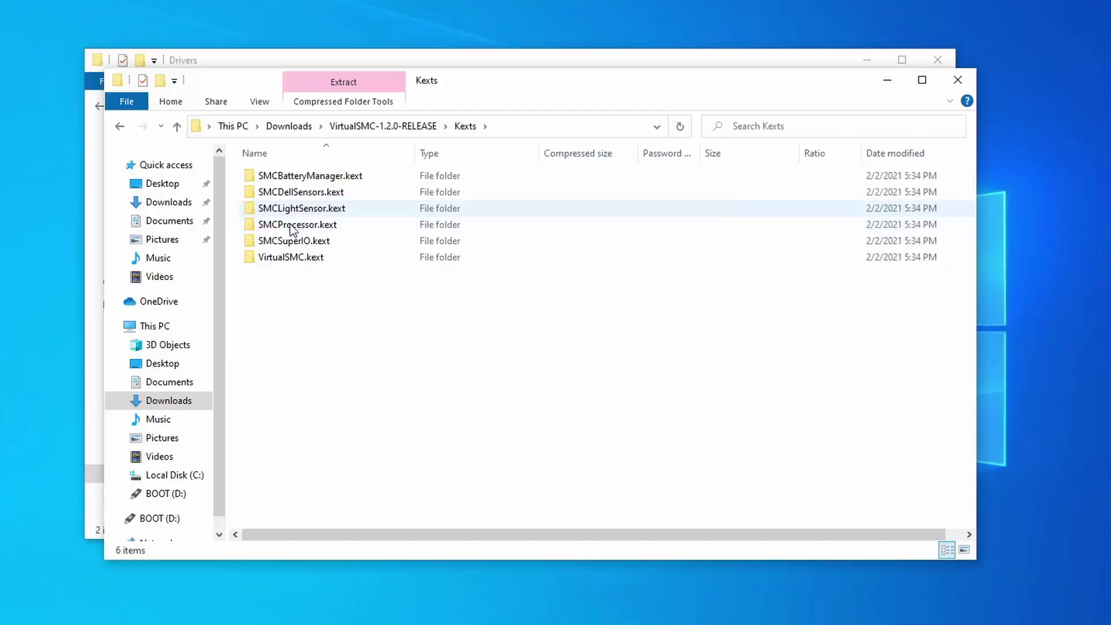
drag(344, 290, 404, 207)
drag(351, 169, 351, 170)
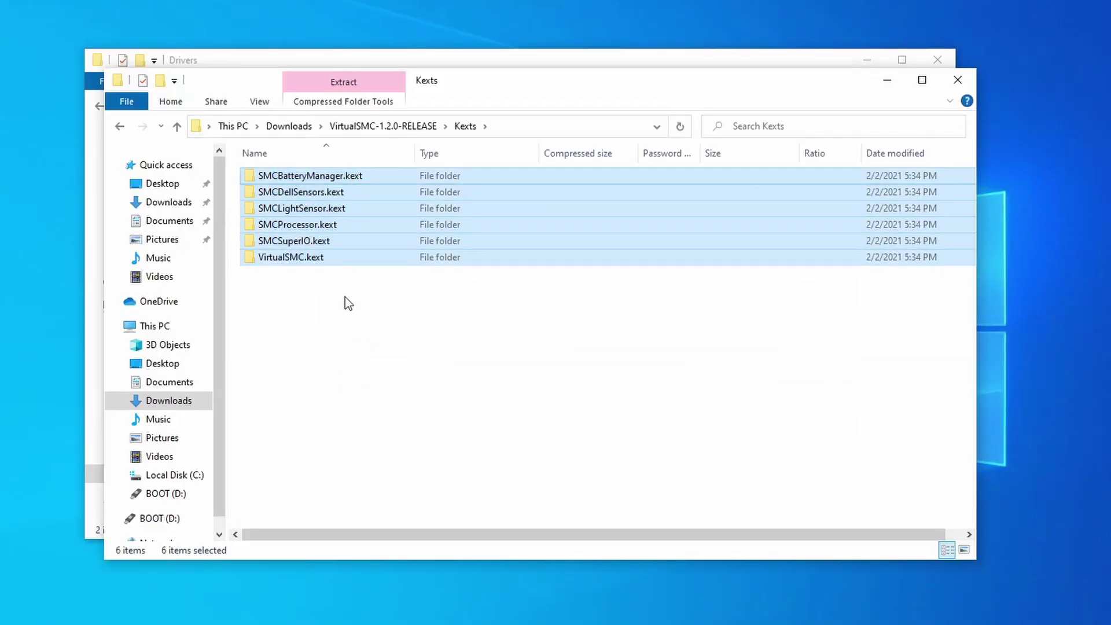
click(359, 308)
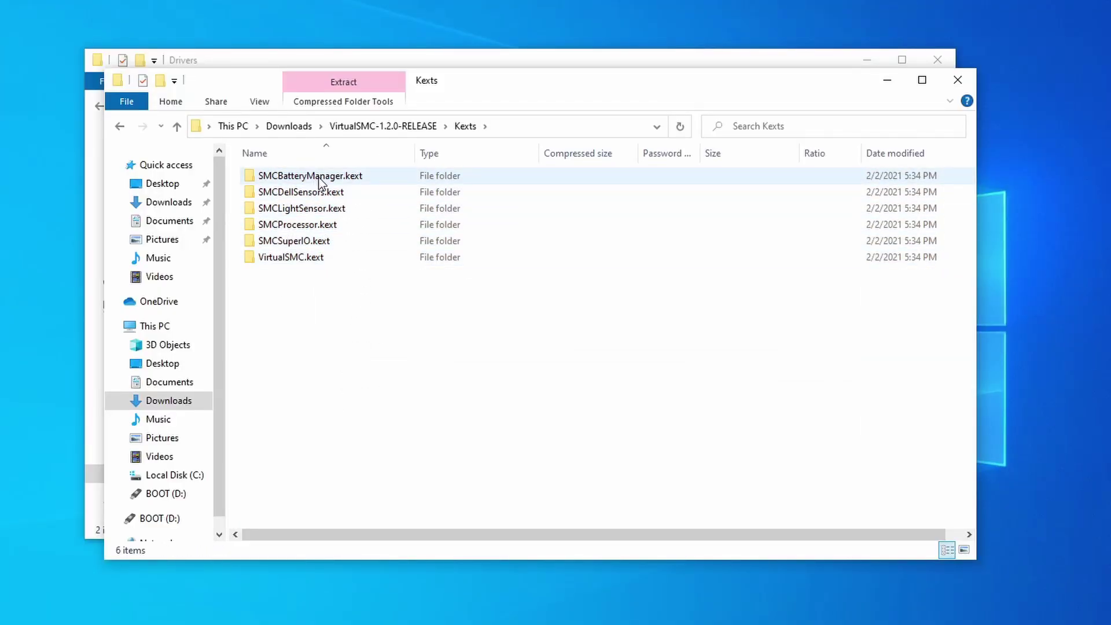
click(373, 175)
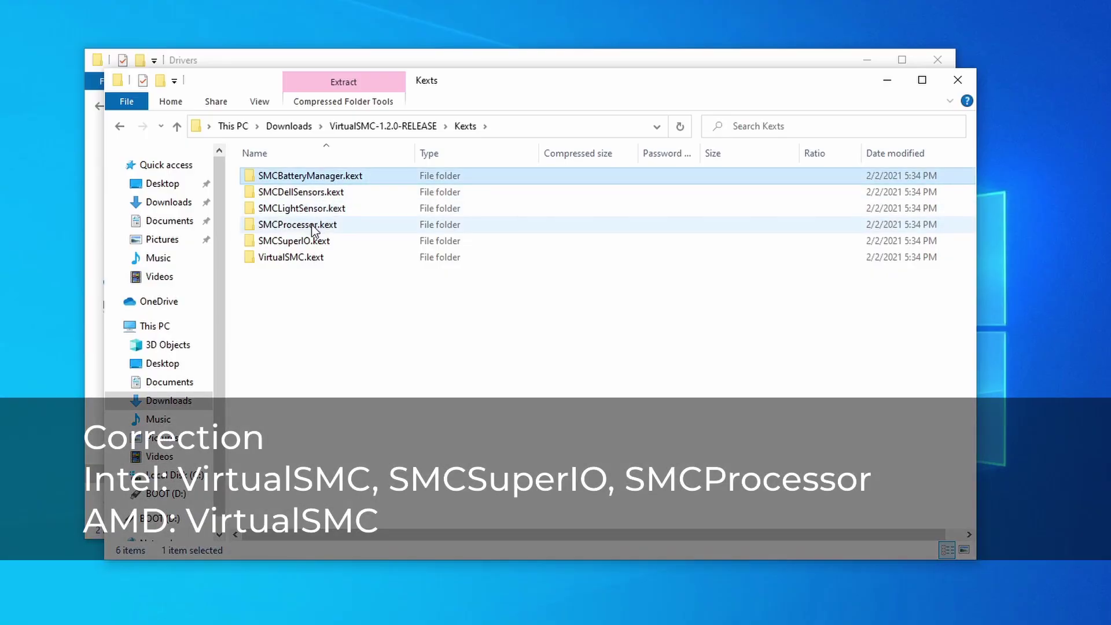
shift+click(317, 229)
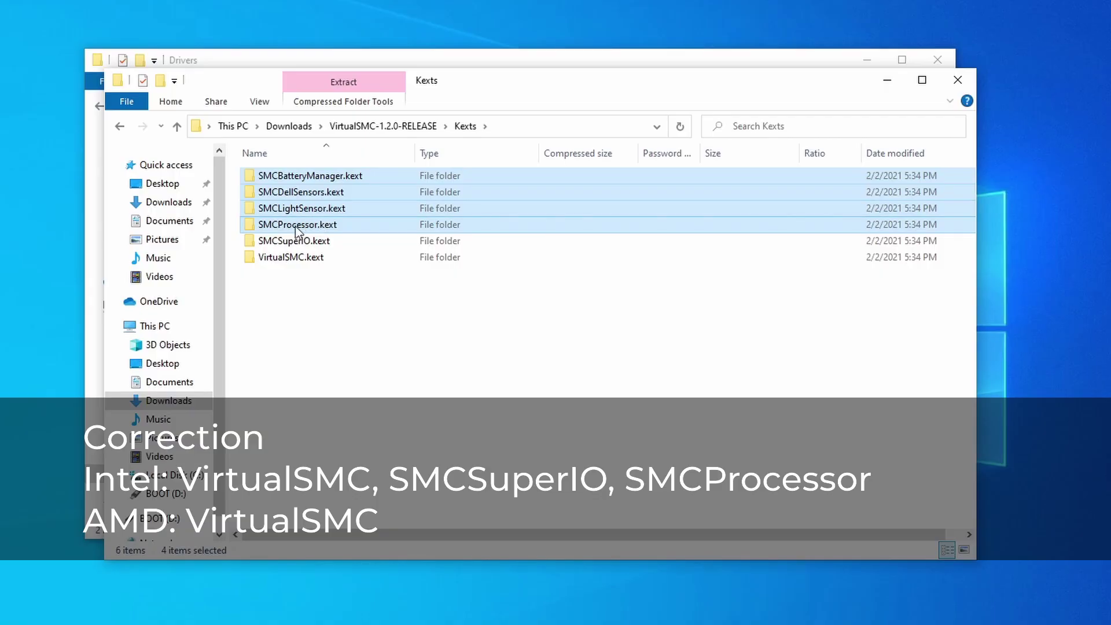
click(322, 300)
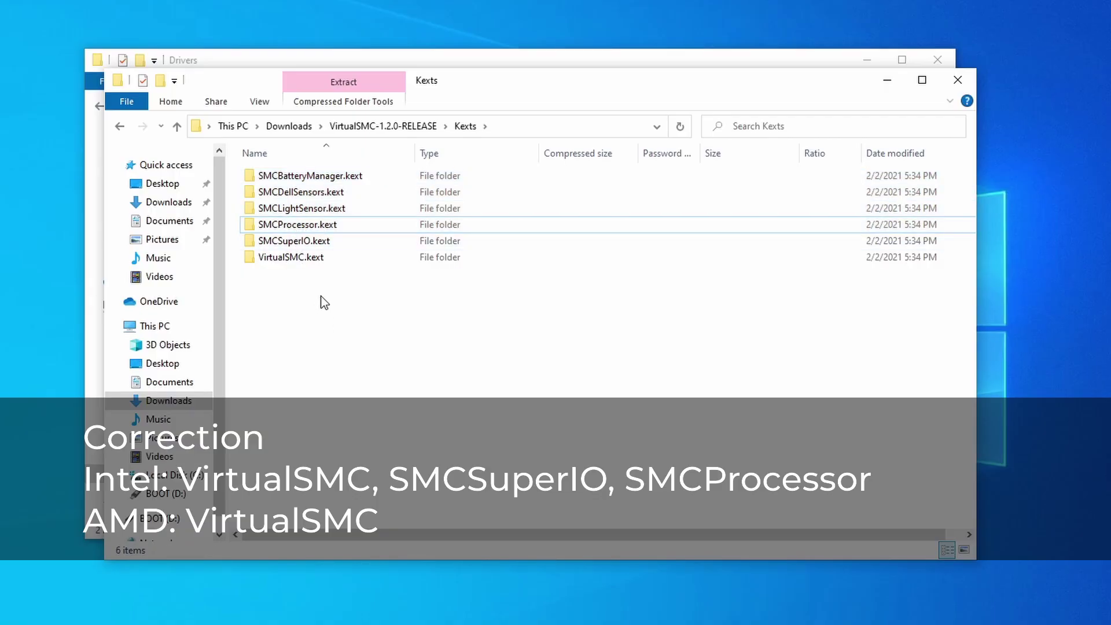
click(291, 258)
Copy VirtualSMC.kext into the Kexts folder under BOOT's EFI\OC
drag(477, 94, 914, 153)
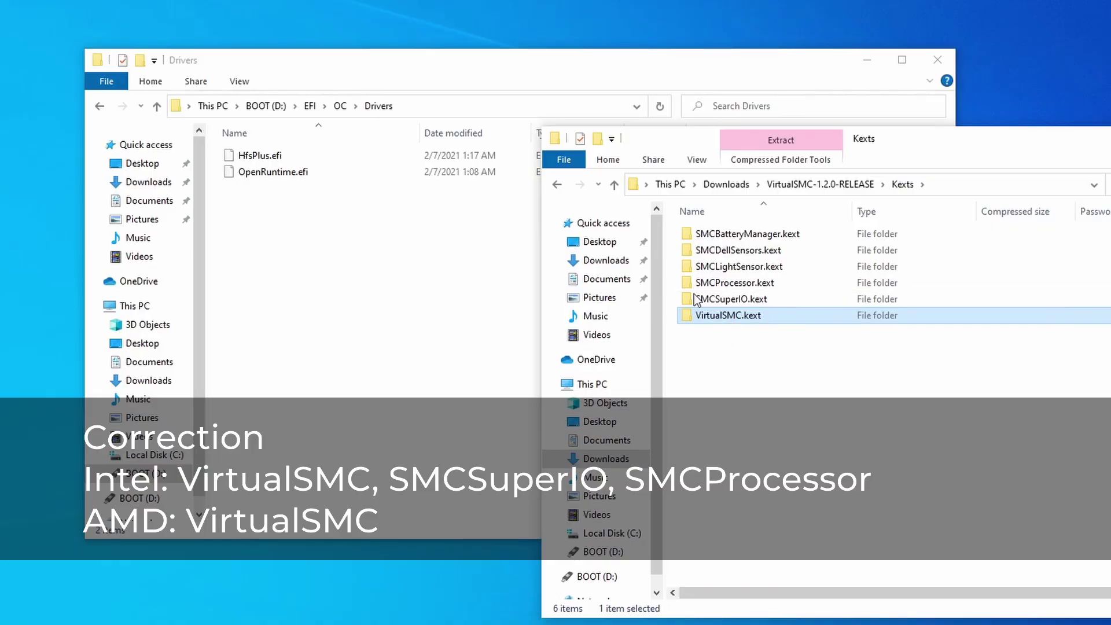
click(341, 106)
click(1098, 456)
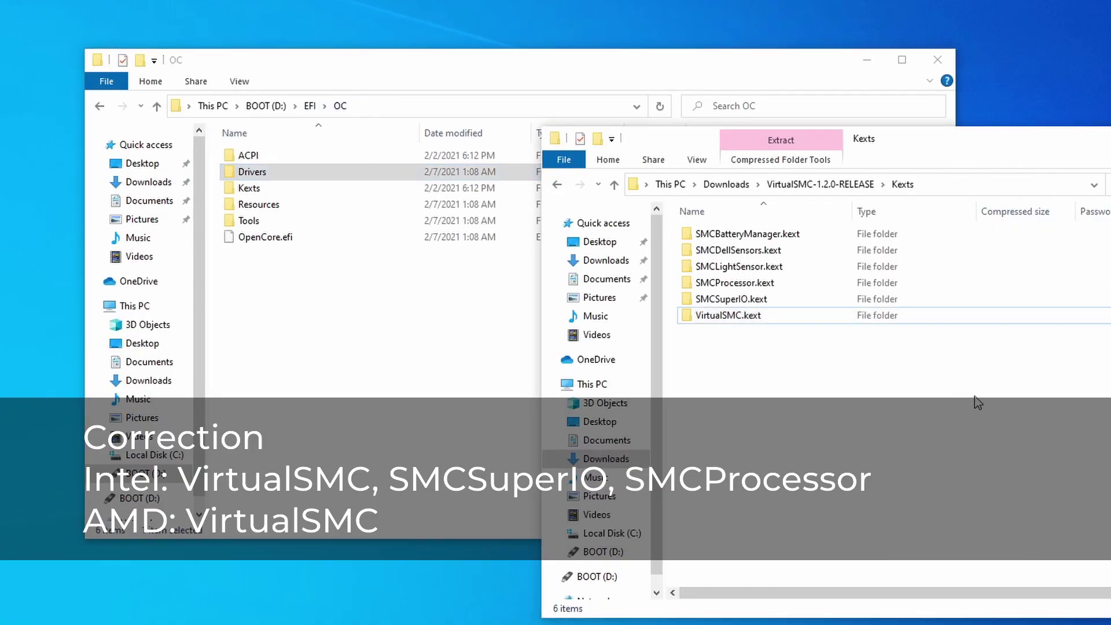
drag(731, 318, 355, 192)
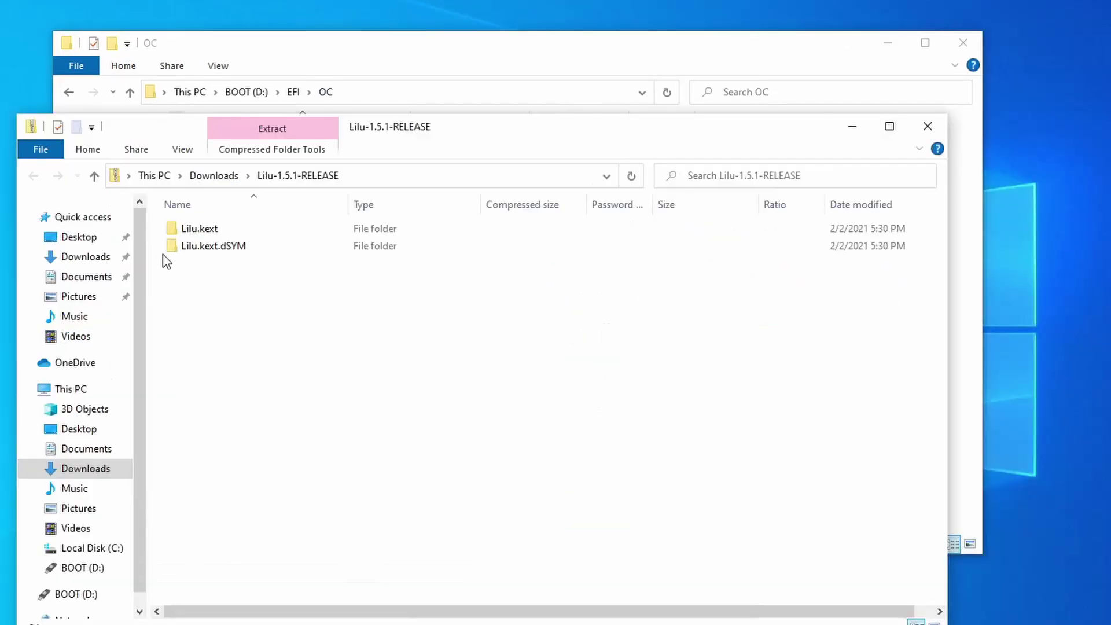
Copy Lilu.kext, WhateverGreen.kext and AppleALC.kext into the OC Kexts folder
drag(391, 138, 871, 154)
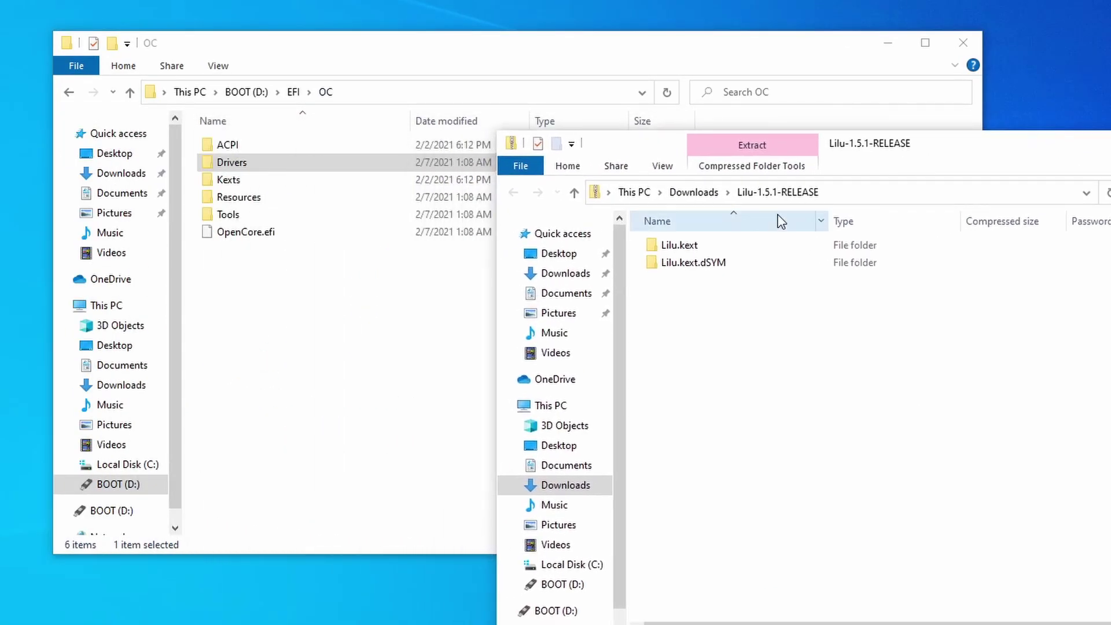
click(687, 250)
drag(681, 246, 300, 182)
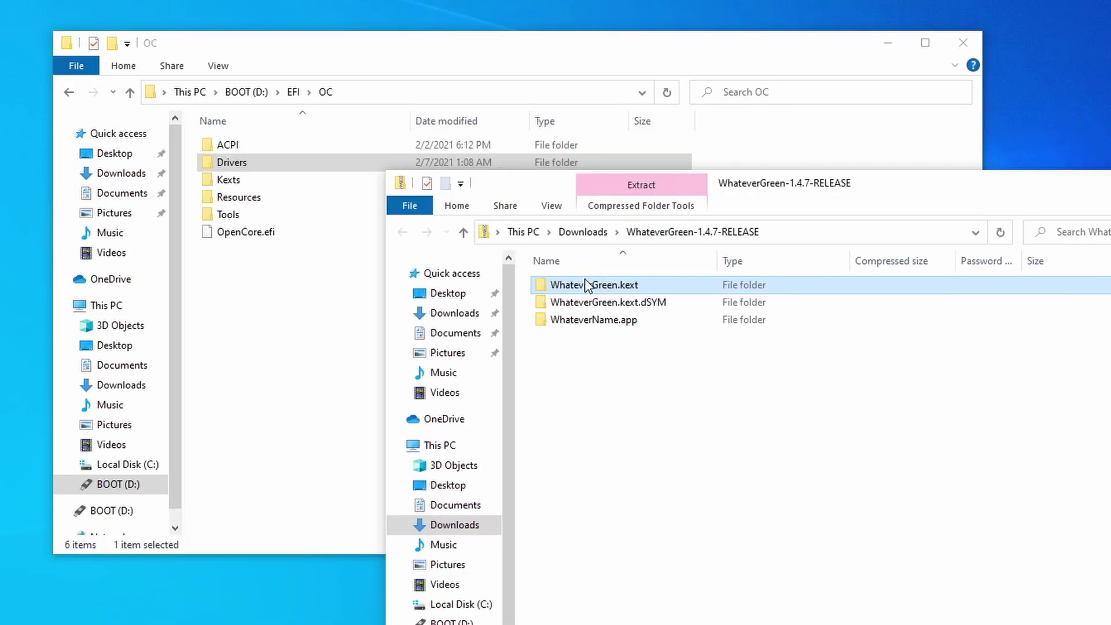
drag(590, 289, 318, 180)
drag(317, 181, 317, 181)
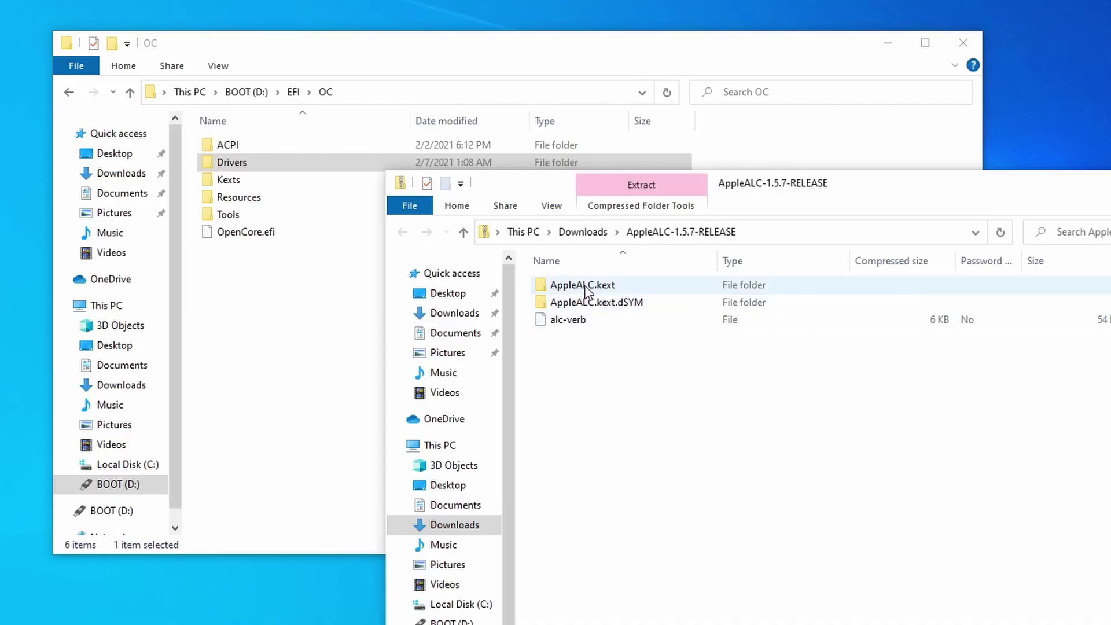
click(562, 287)
drag(582, 290, 296, 180)
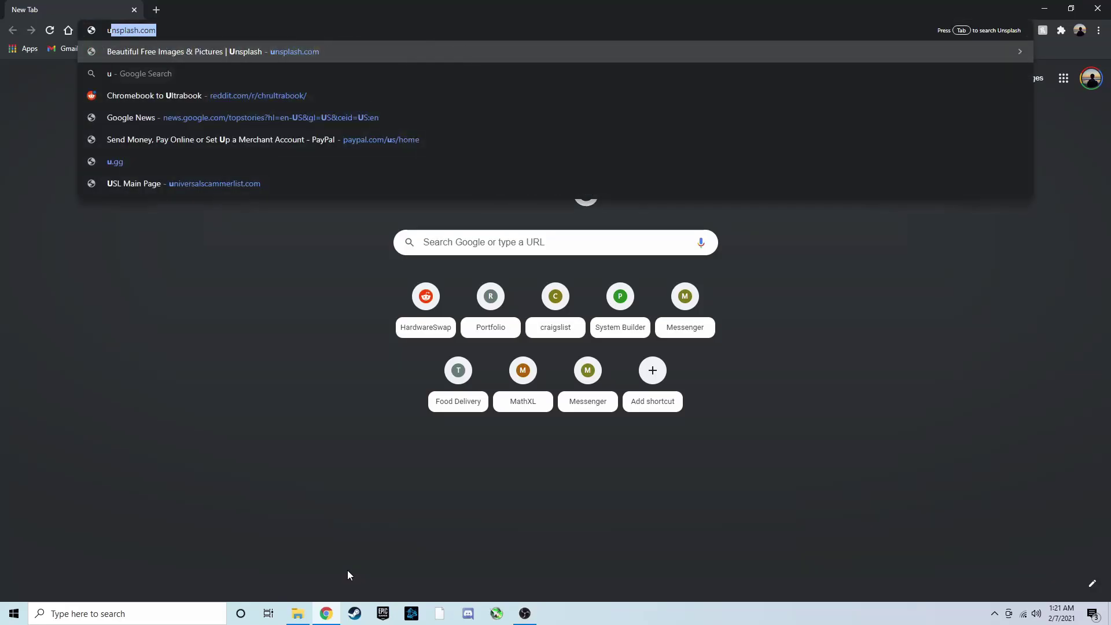
Search the web for usbinjectall and open its Bitbucket downloads page
text(sbinjectall)
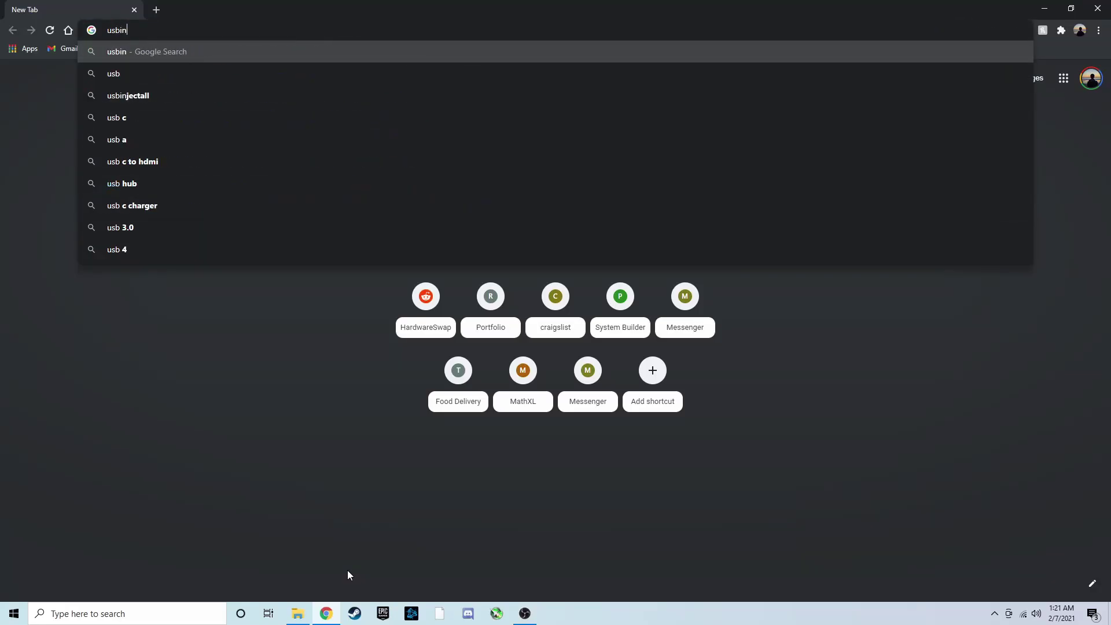
key(Return)
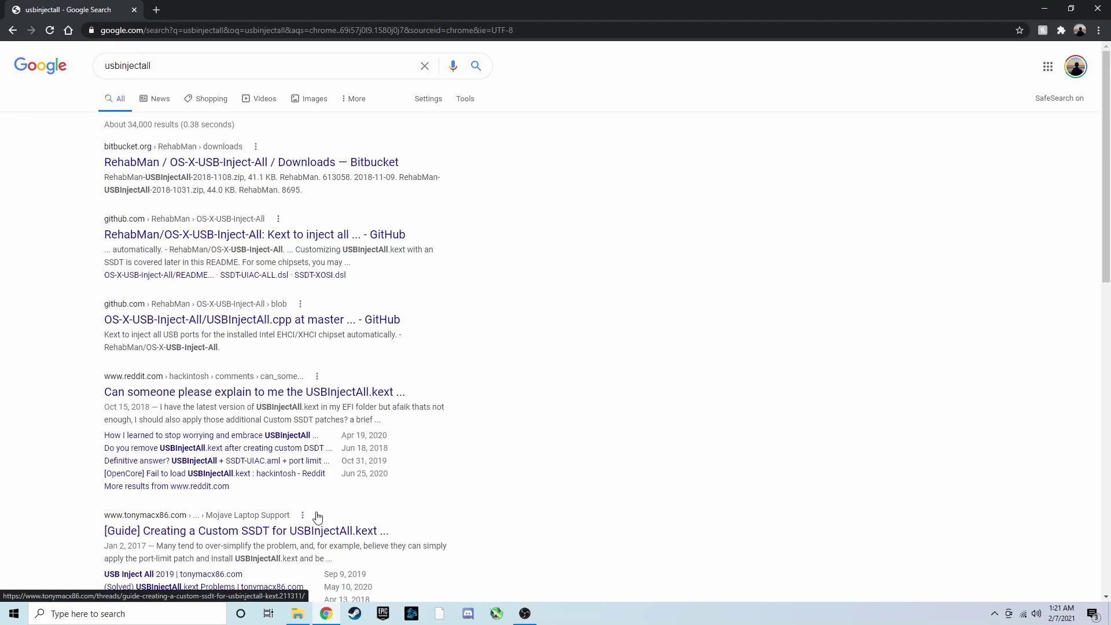
click(354, 162)
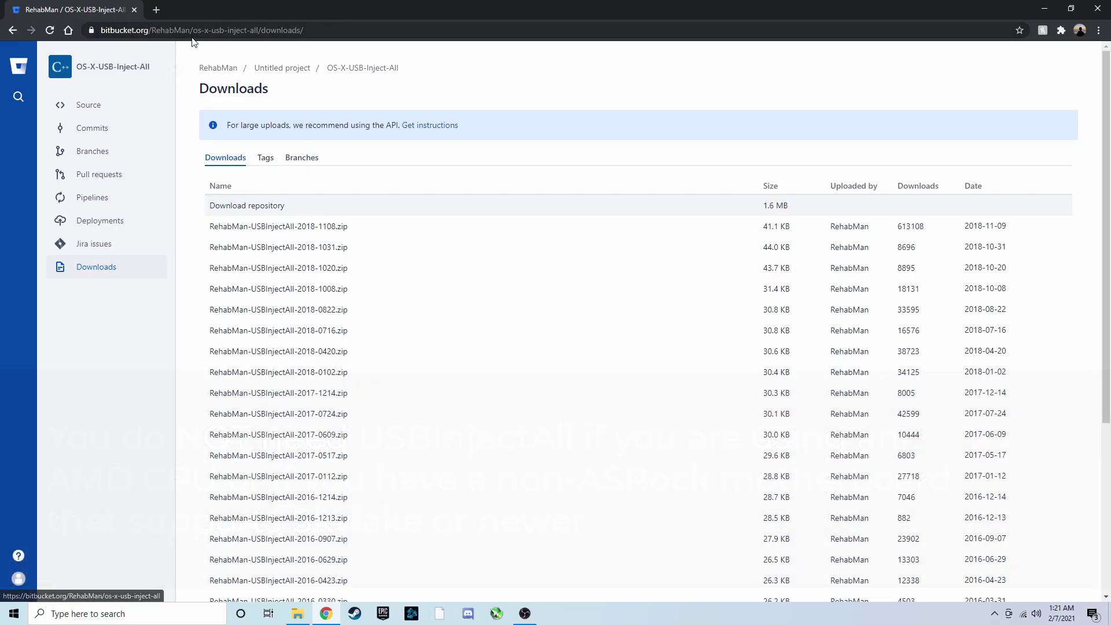
Run a web search for the xhci unsupported kext ('xhci unsu')
click(199, 33)
text(xhci unsu)
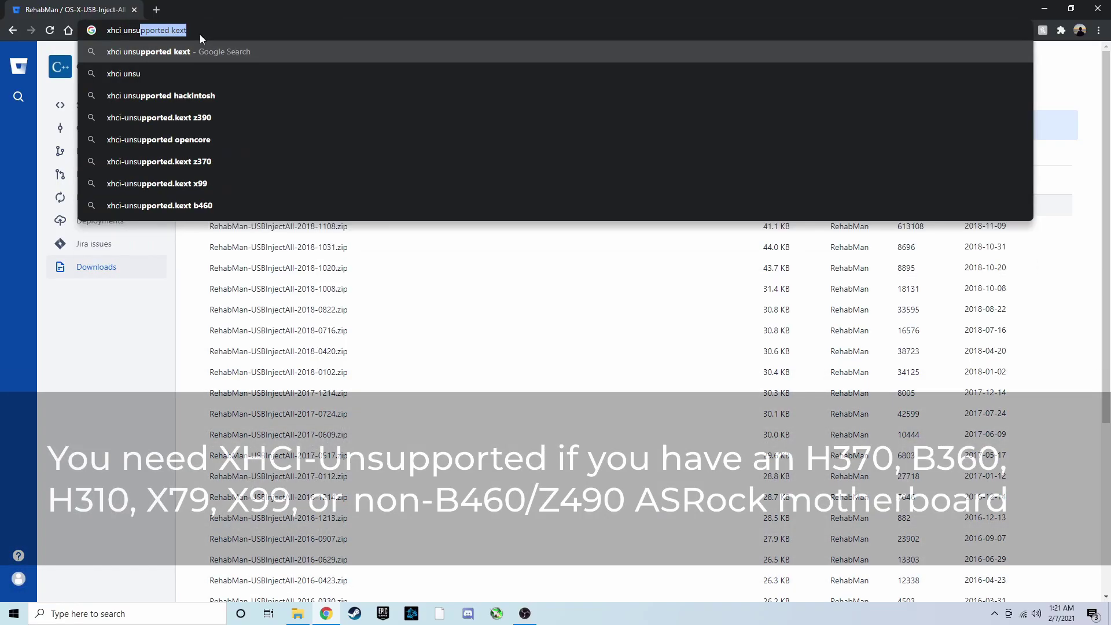
key(Return)
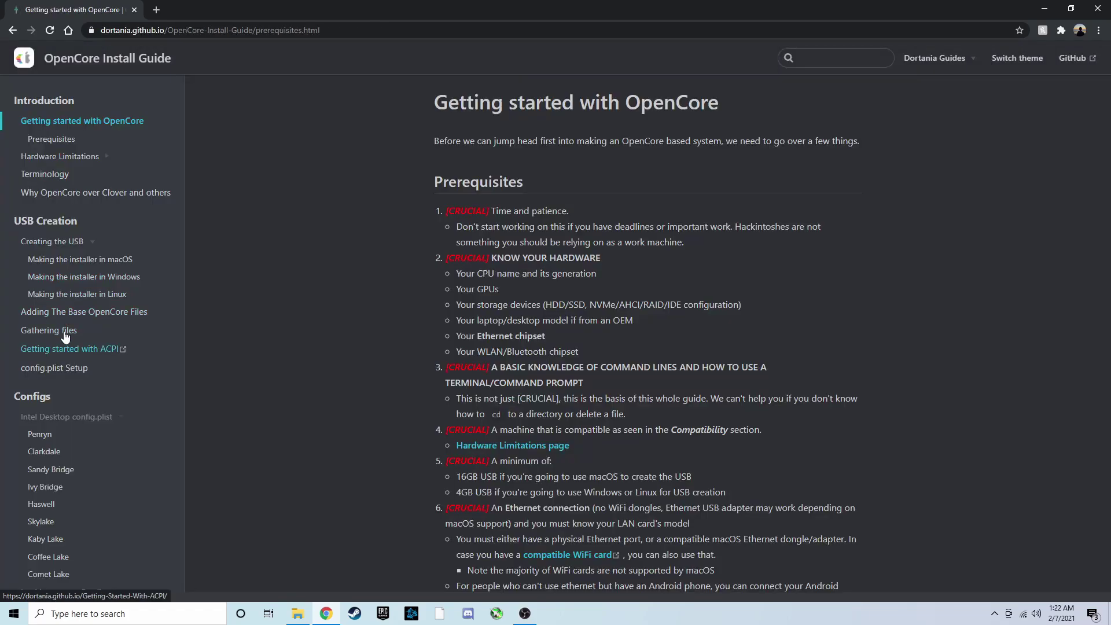
Go to the guide's Gathering files Ethernet kexts and open the RealtekRTL8111 releases page
click(36, 329)
scroll(439, 400, down, 2)
scroll(438, 396, down, 20)
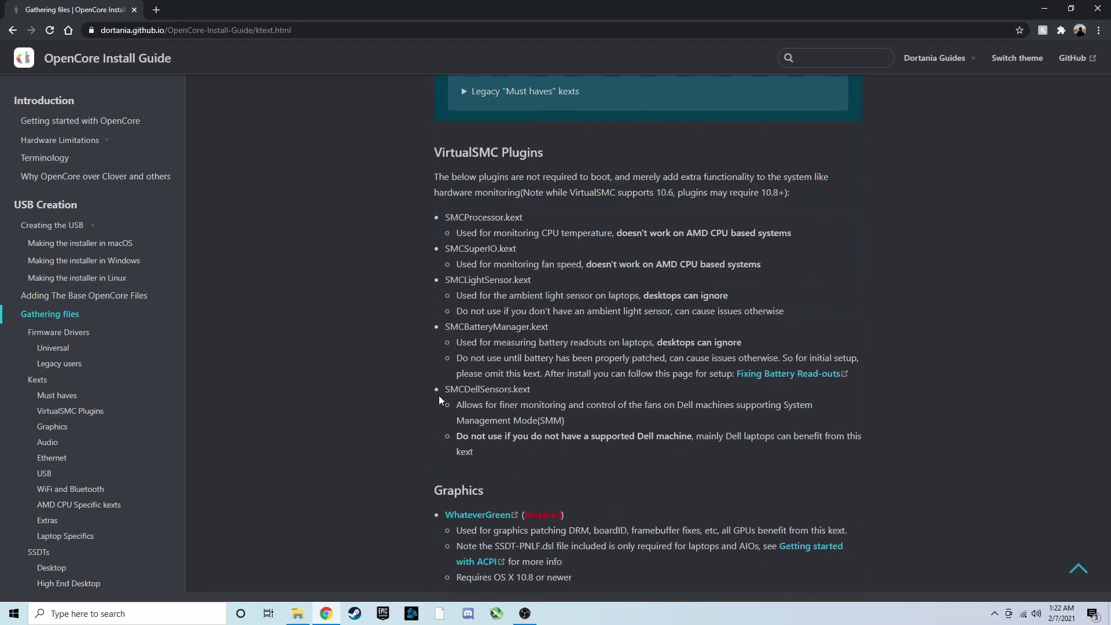
scroll(439, 395, down, 5)
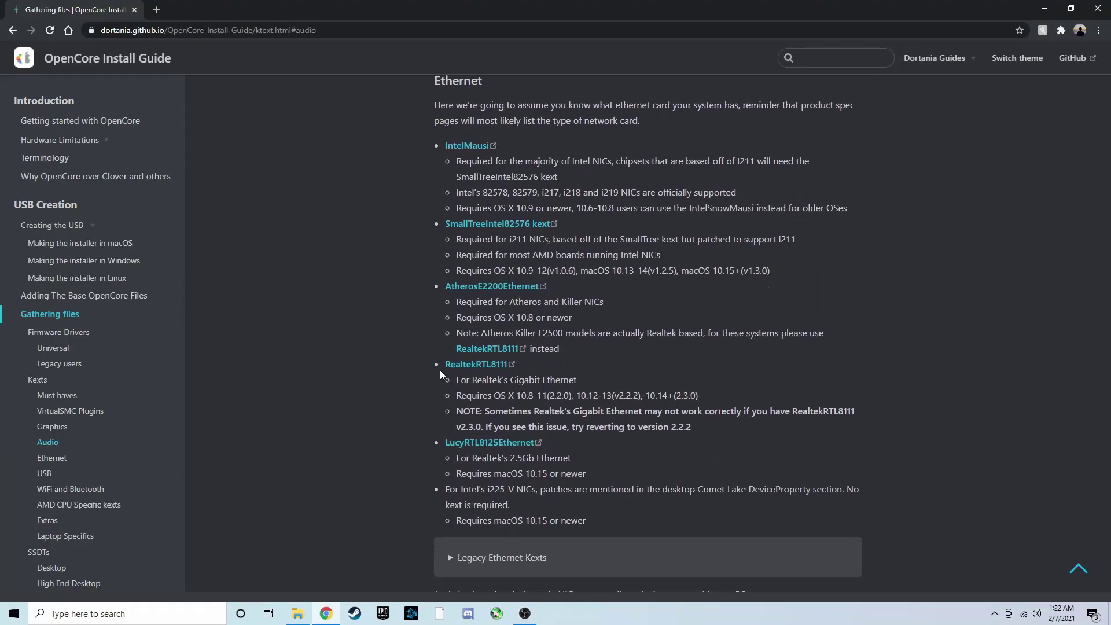
drag(437, 81, 620, 533)
click(577, 482)
click(475, 365)
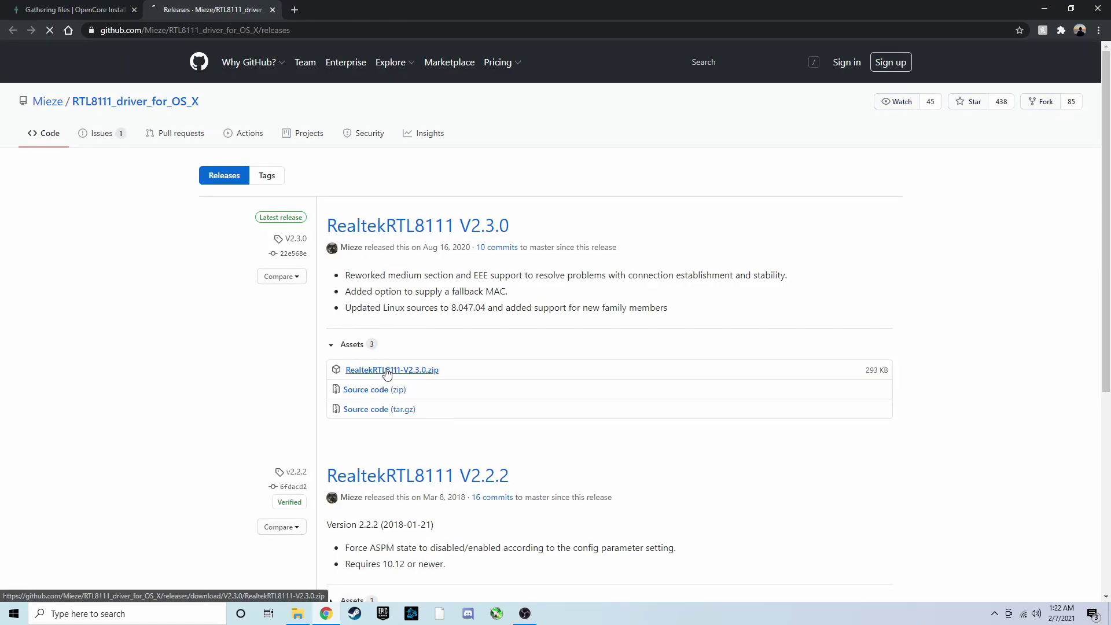
Download and open the RealtekRTL8111-V2.3.0 zip beside the USB's OC folder window
click(387, 370)
click(272, 10)
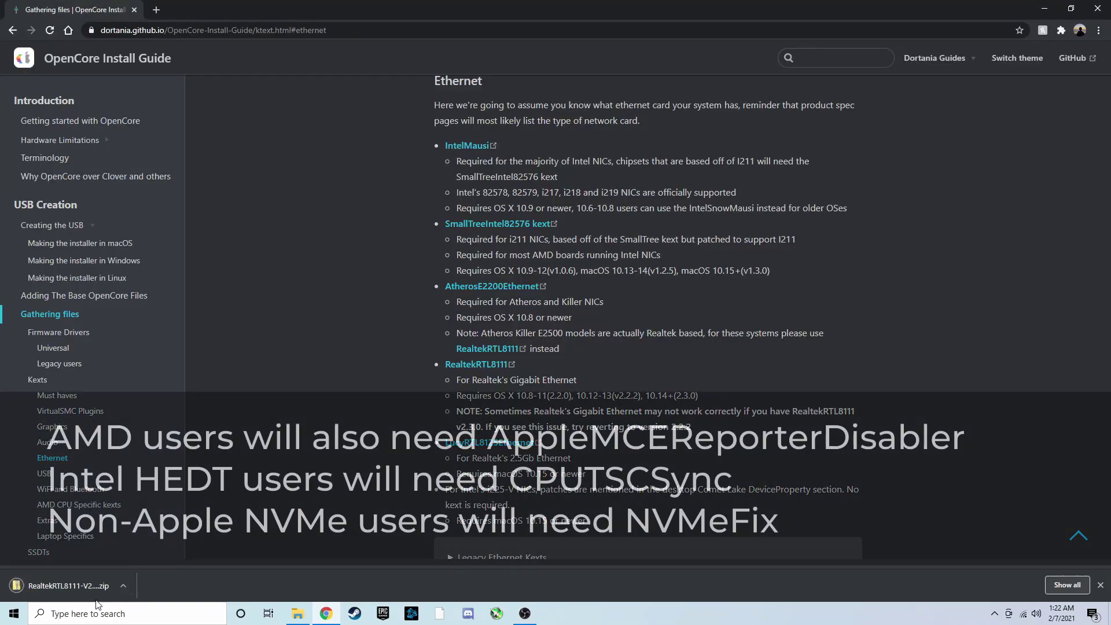
click(92, 587)
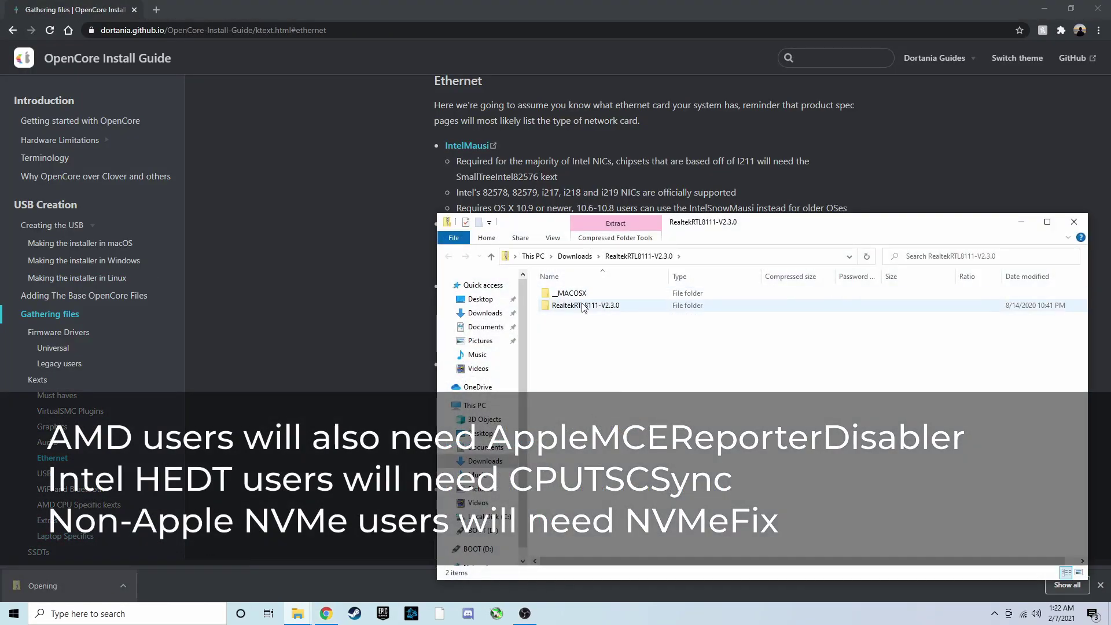
double_click(584, 307)
click(297, 614)
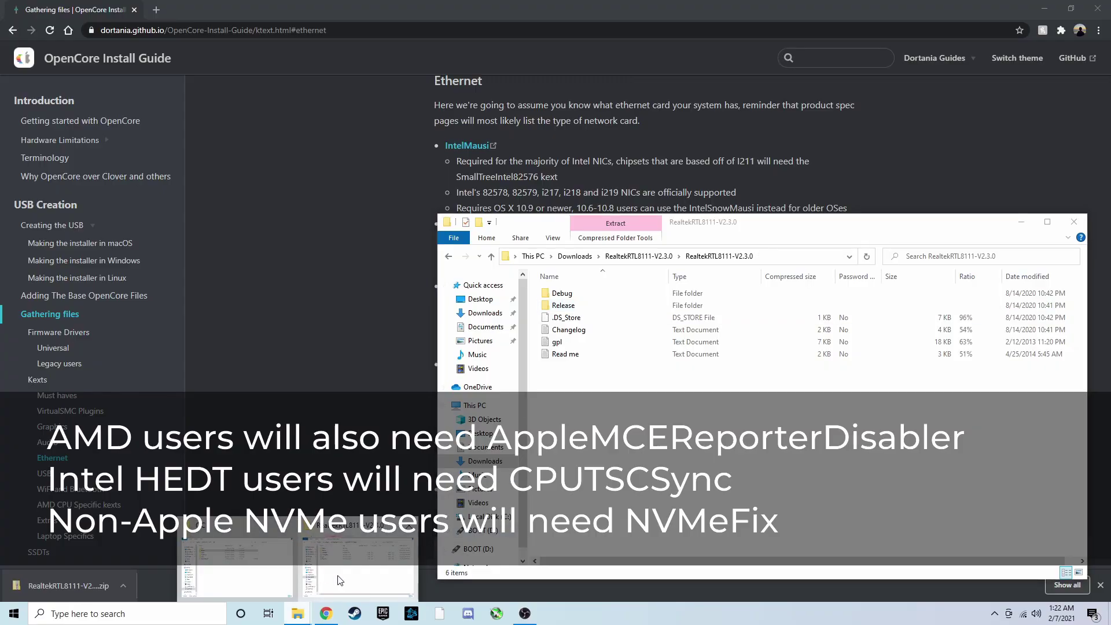
click(258, 571)
click(810, 376)
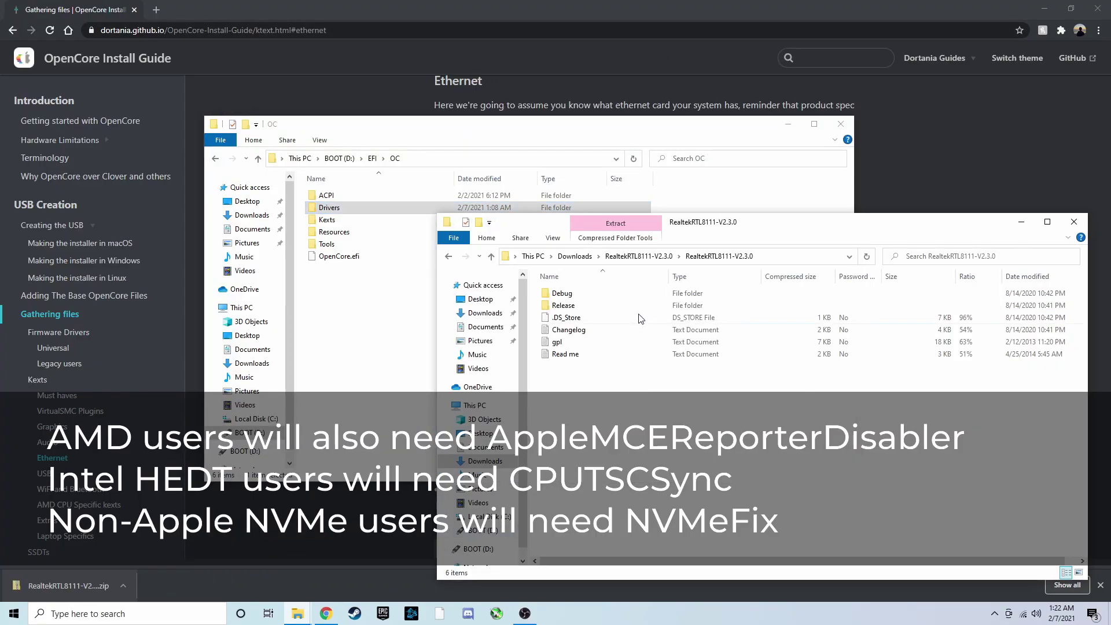
Copy RealtekRTL8111.kext from Release into OC\Kexts and confirm all five kexts
double_click(572, 305)
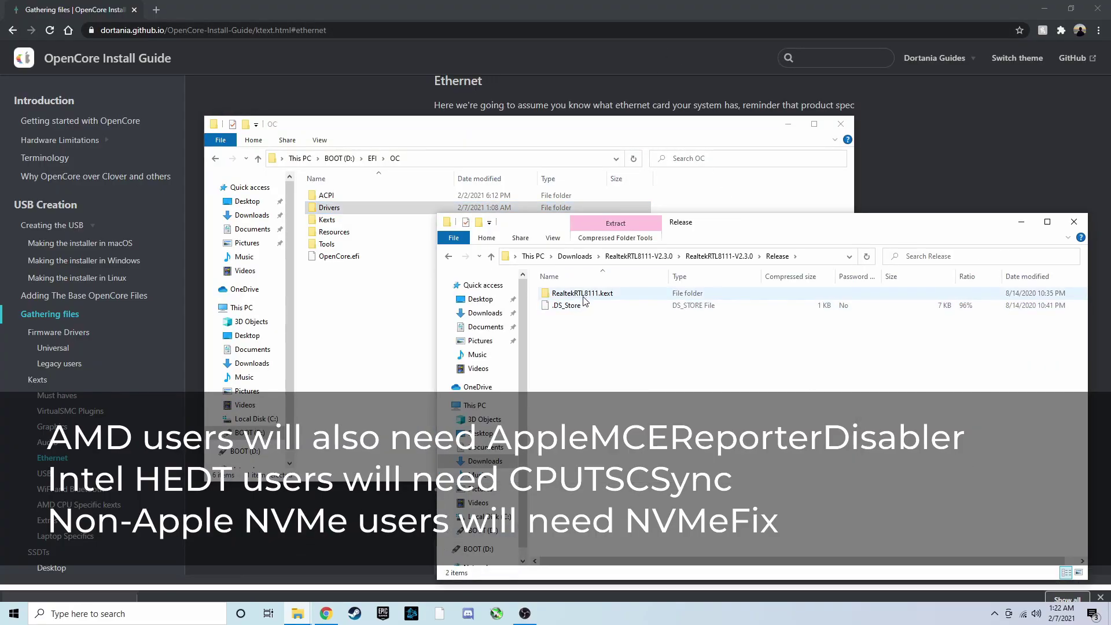
click(582, 294)
drag(582, 297, 400, 222)
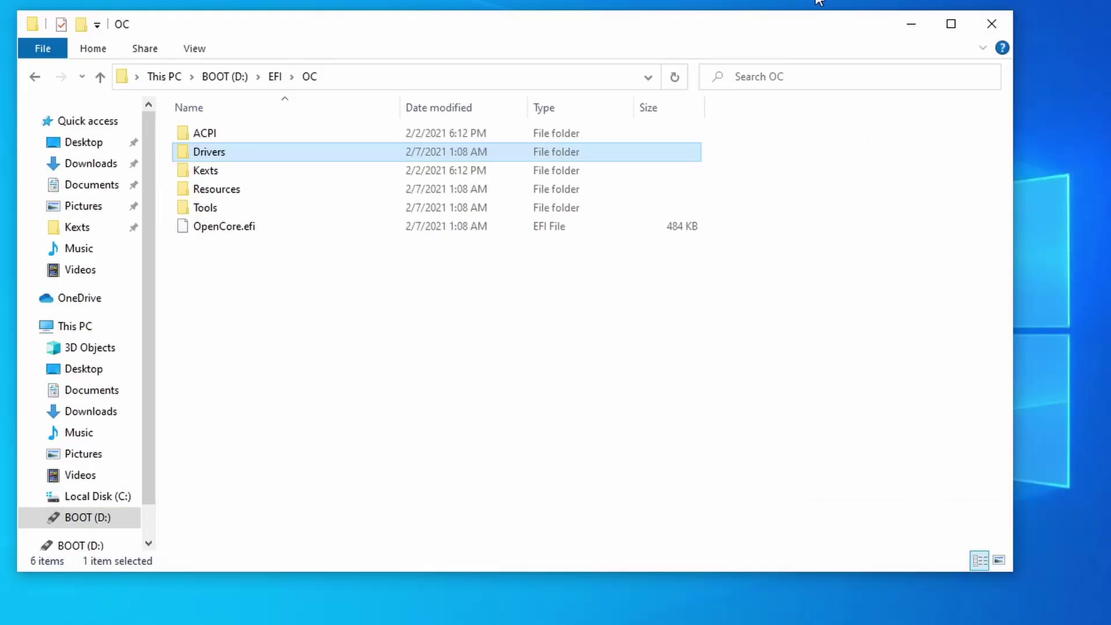
double_click(320, 173)
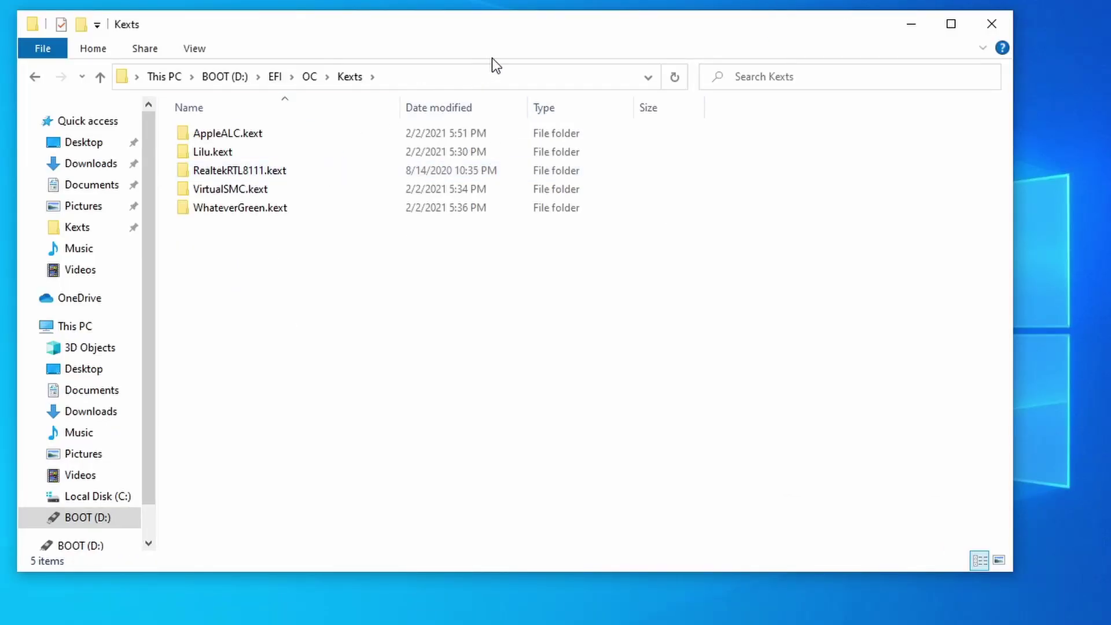
drag(214, 267, 308, 109)
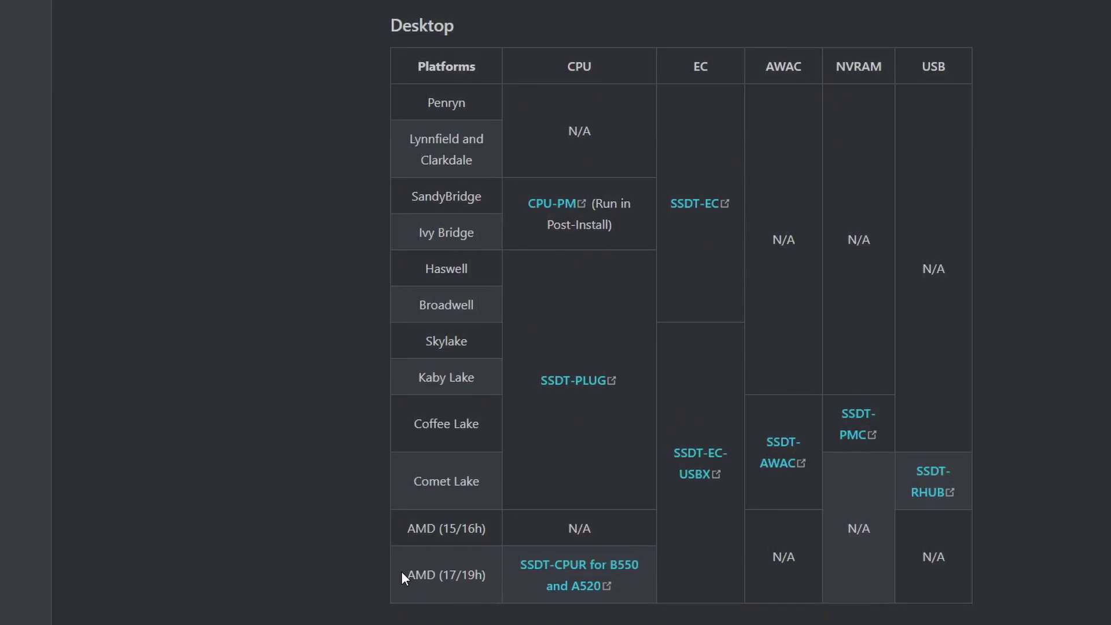
drag(410, 574, 792, 599)
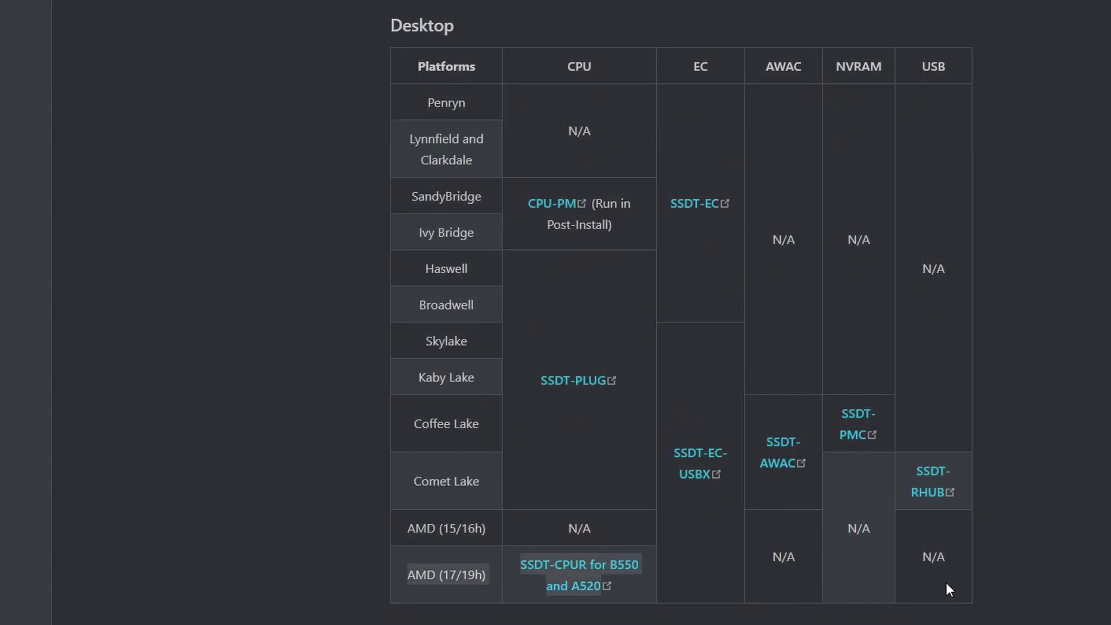
click(986, 575)
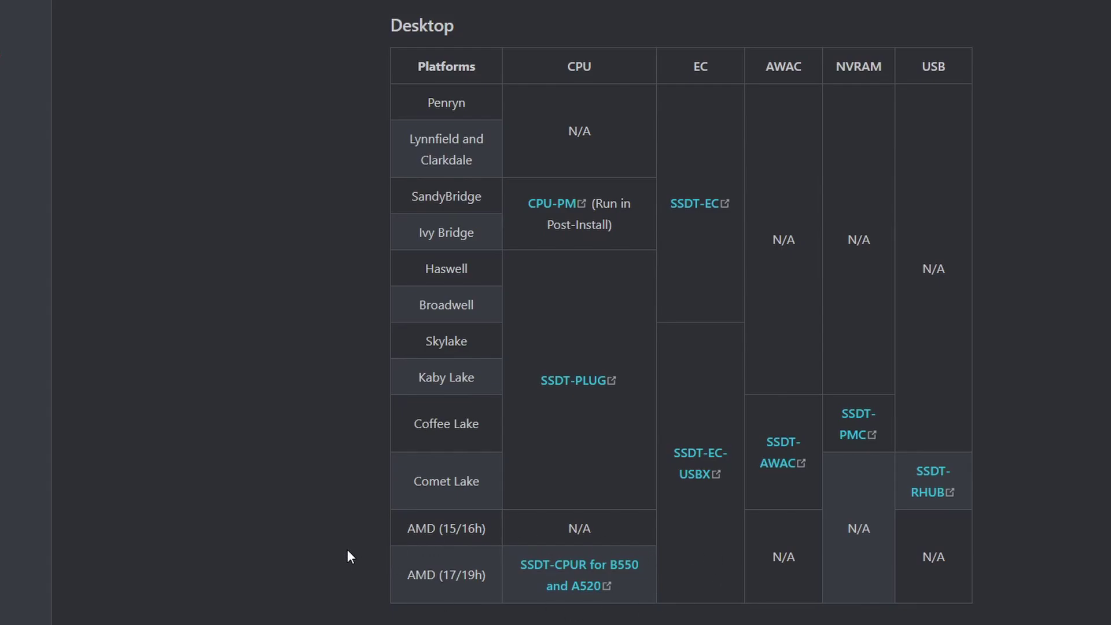
right_click(687, 455)
click(712, 459)
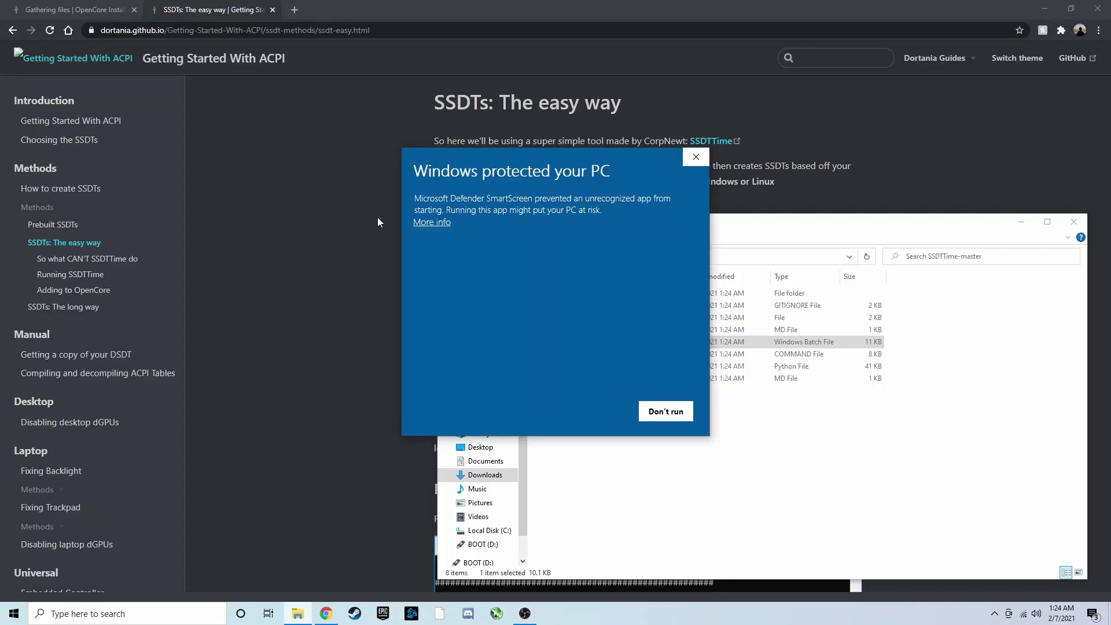
Run SSDTTime anyway past the SmartScreen warning and close the SSDTTime-master folder window
click(432, 222)
click(596, 411)
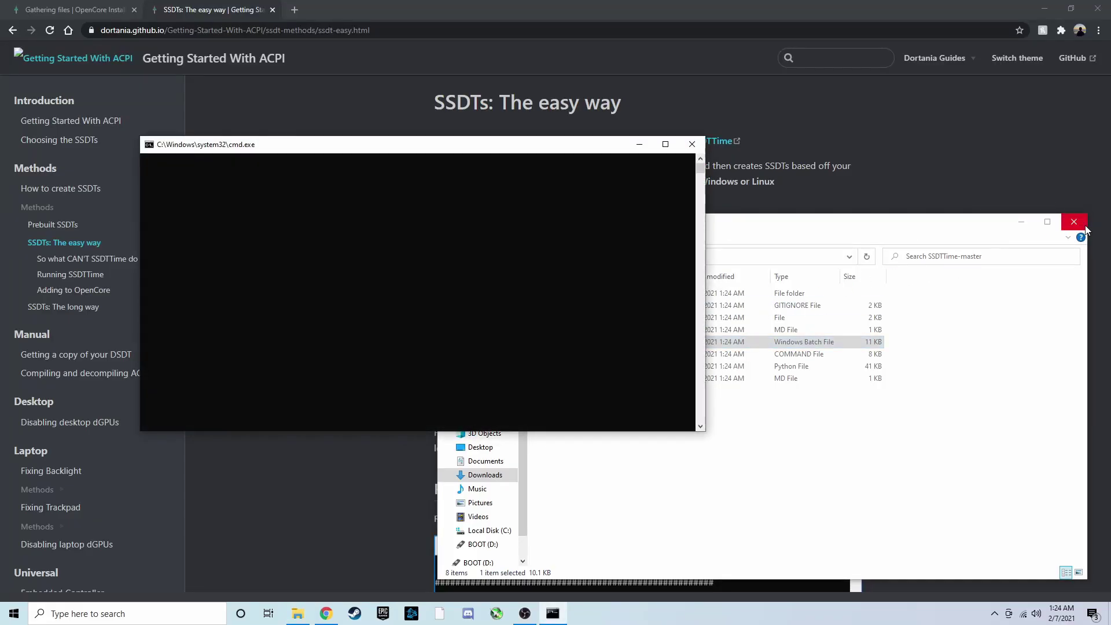
click(1074, 223)
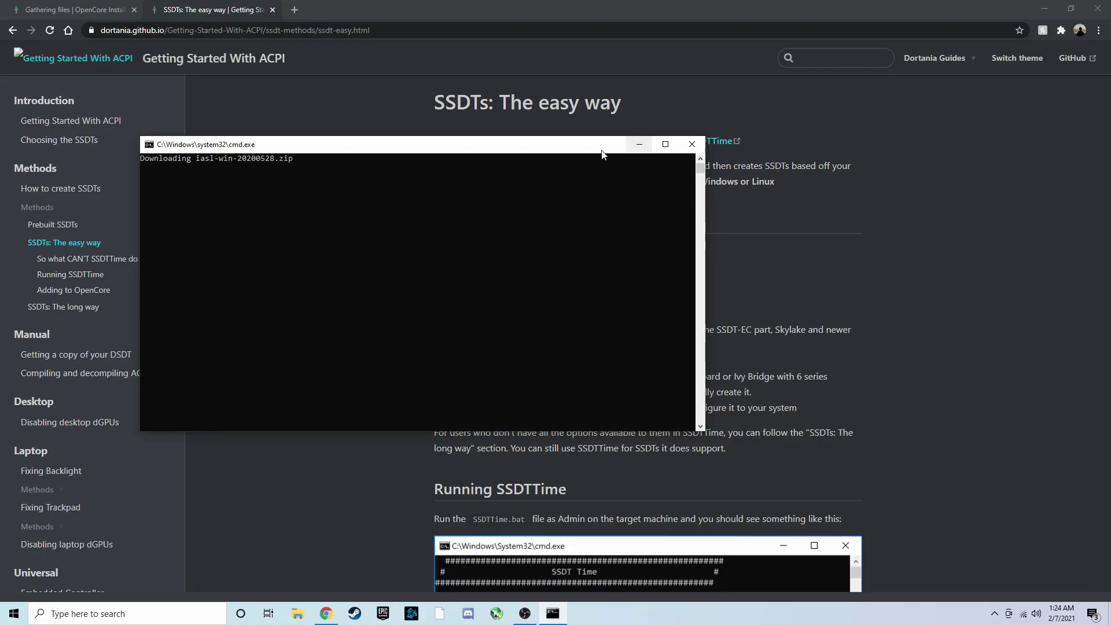
drag(562, 154, 737, 202)
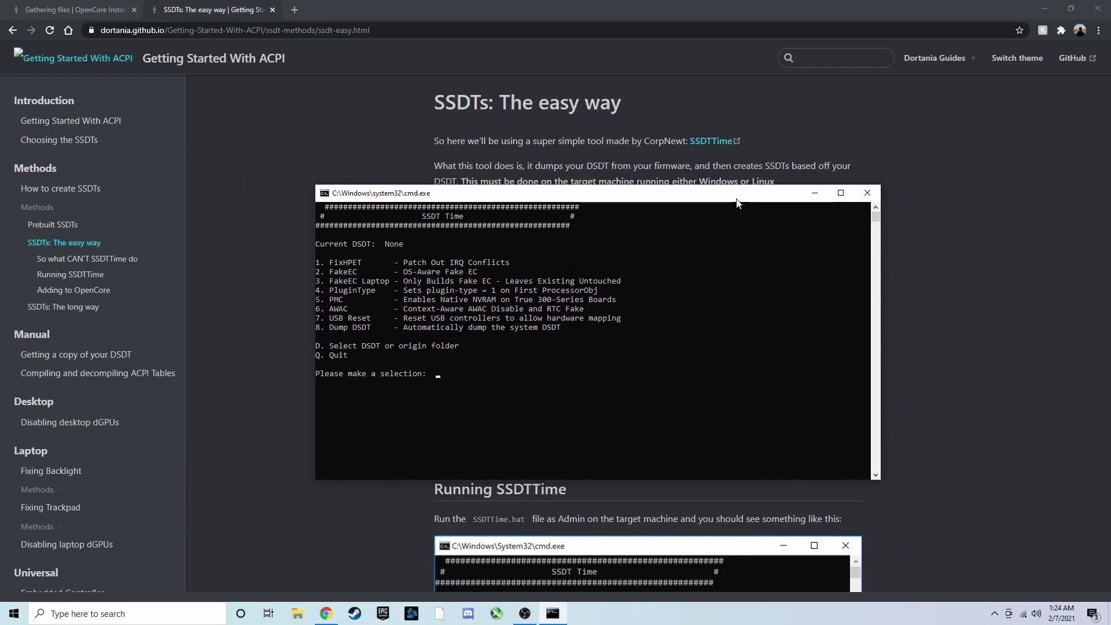
Choose option 8 to dump the DSDT, then return to the main menu
text(8)
key(Return)
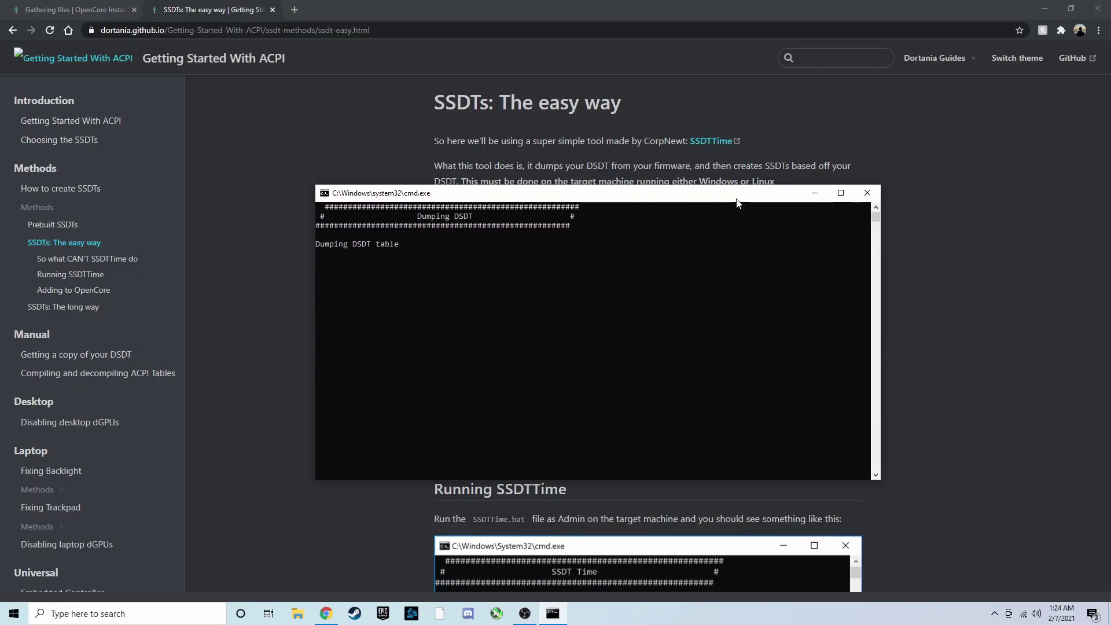
key(Return)
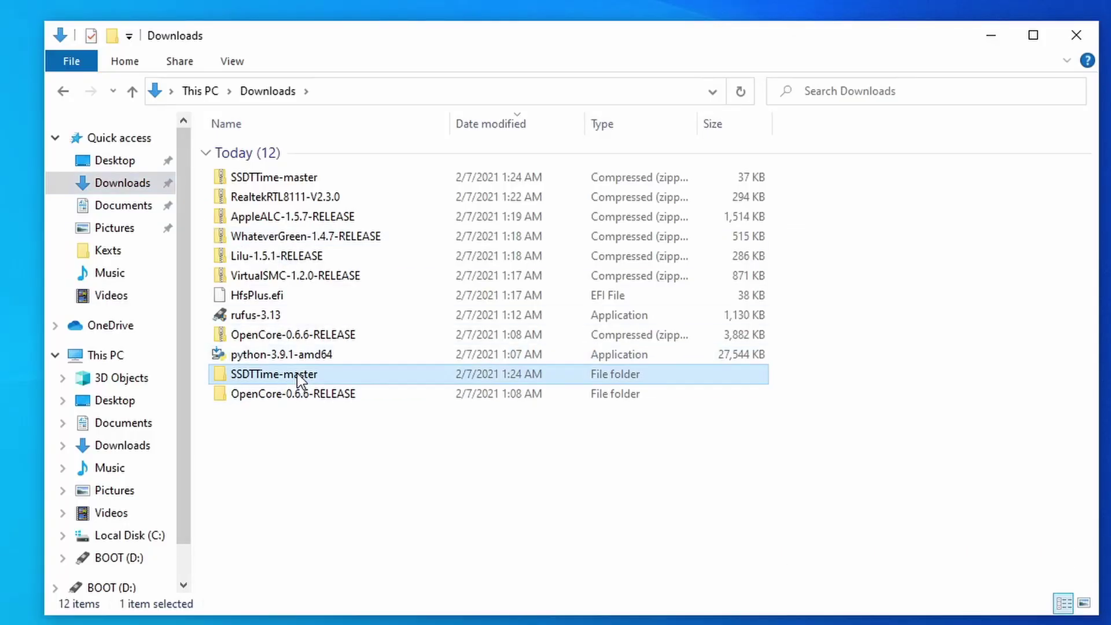
Move SSDT-EC.aml from SSDTTime-master\Results onto BOOT (D:), then into EFI\OC
double_click(272, 352)
double_click(241, 152)
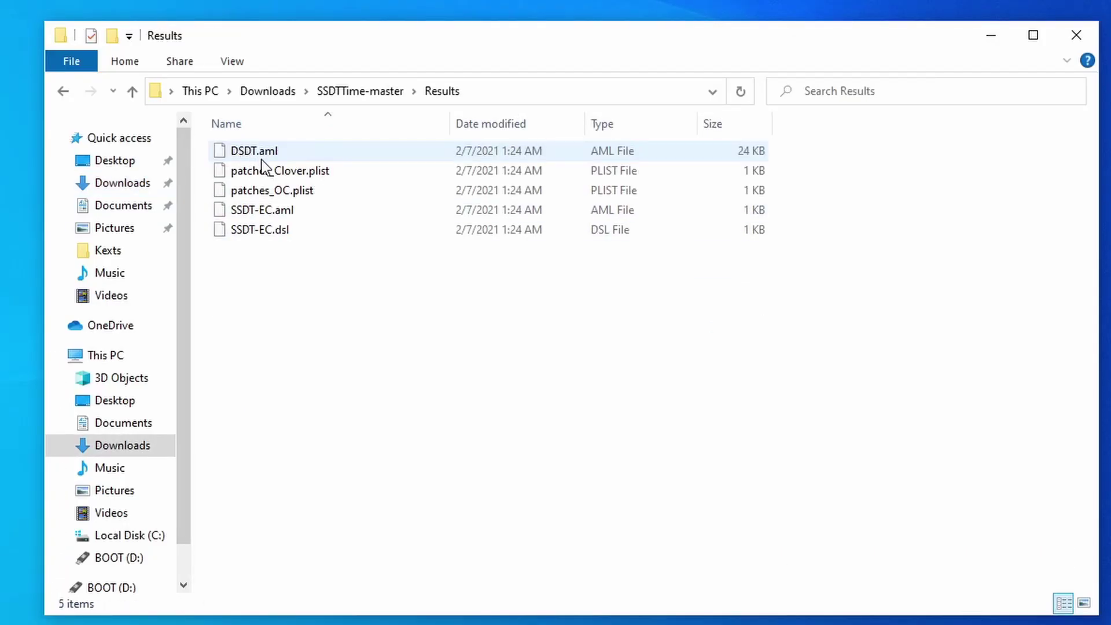
drag(260, 212, 131, 519)
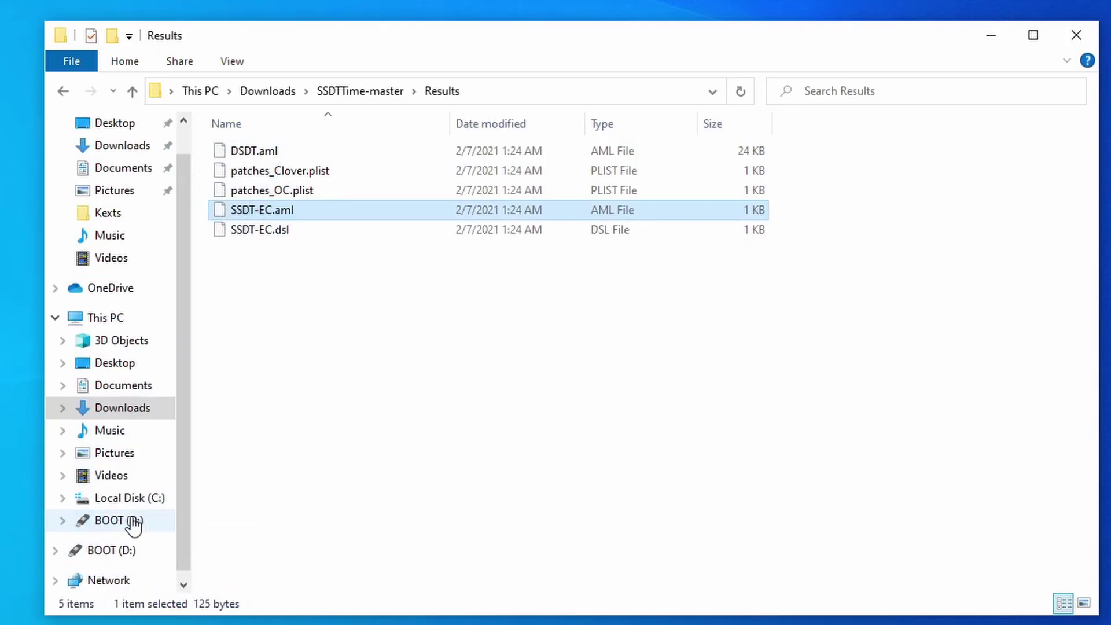
click(130, 520)
mouse_move(258, 191)
mouse_down()
mouse_move(261, 172)
mouse_move(246, 189)
mouse_move(256, 172)
mouse_up()
double_click(260, 172)
double_click(256, 172)
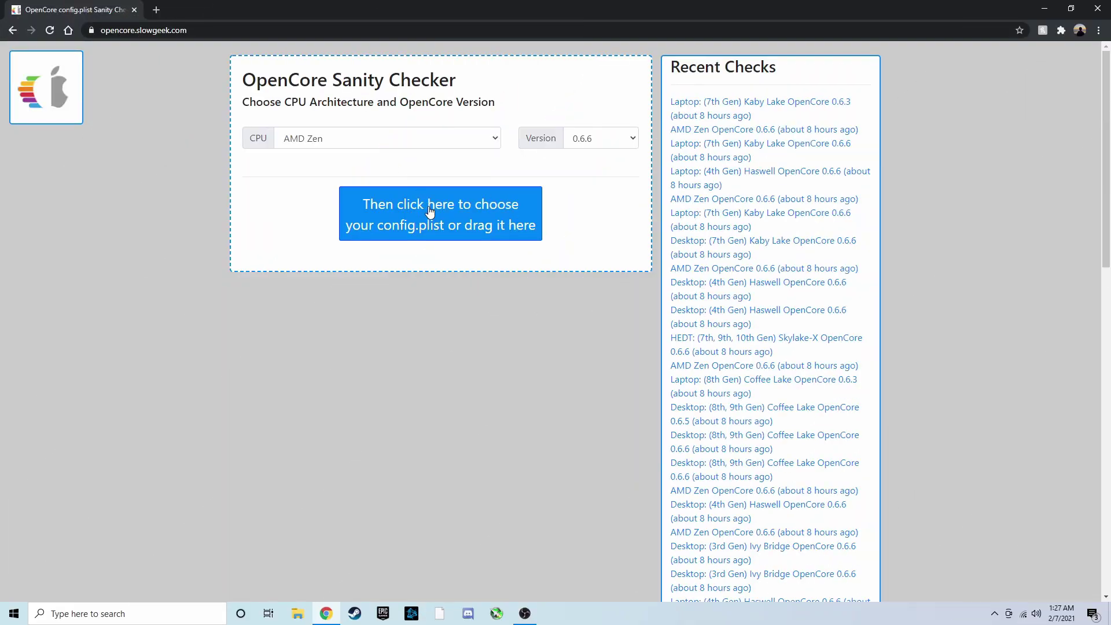
Upload BOOT (D:)\EFI\OC\config.plist to the Sanity Checker for AMD Zen 0.6.6
click(429, 206)
scroll(56, 232, down, 3)
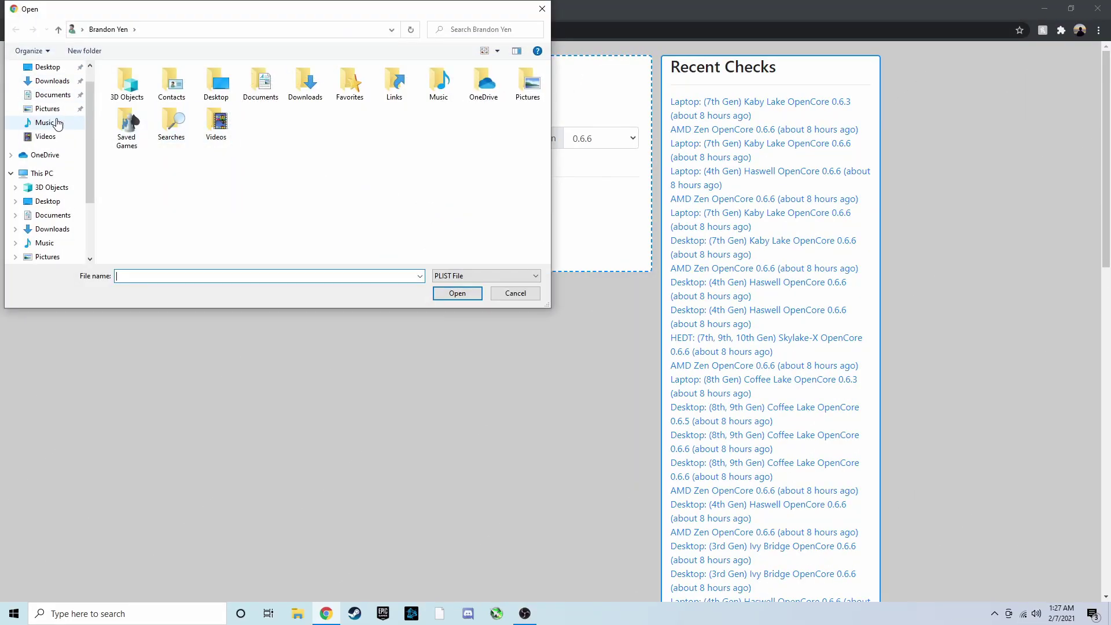
click(56, 241)
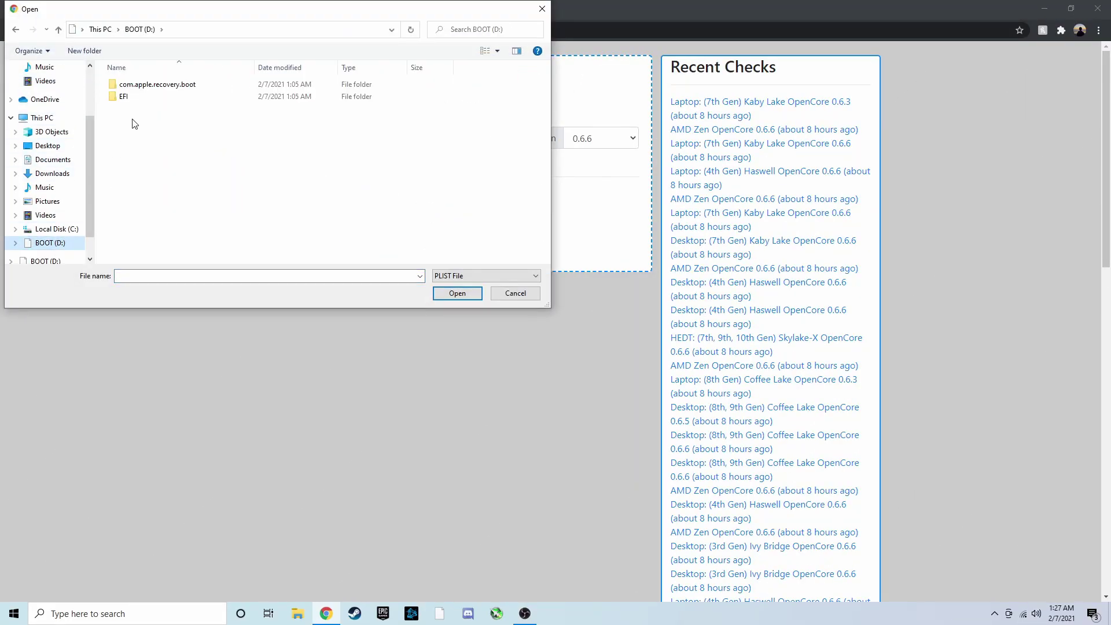
double_click(124, 97)
double_click(129, 97)
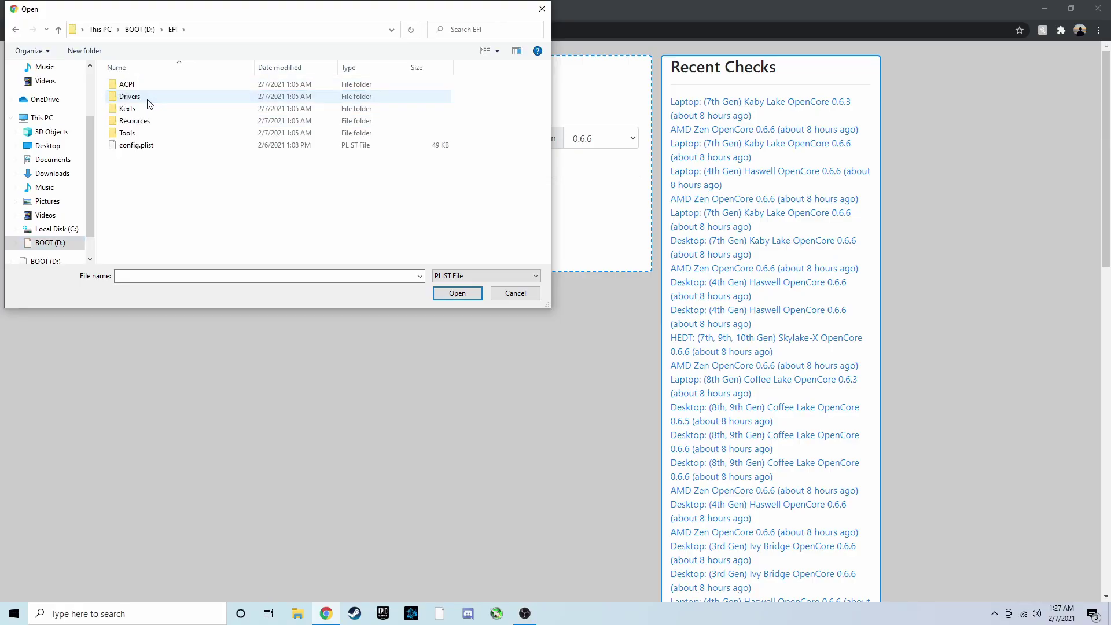
double_click(139, 146)
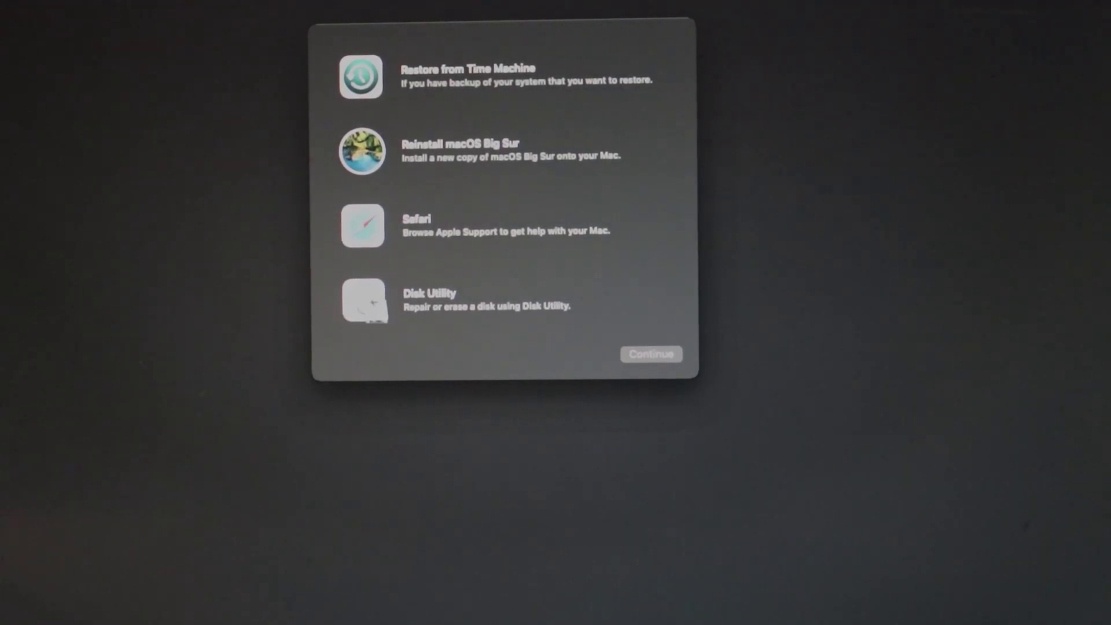
Open Disk Utility, show all devices and select the Samsung SSD 840 Series drive
click(496, 306)
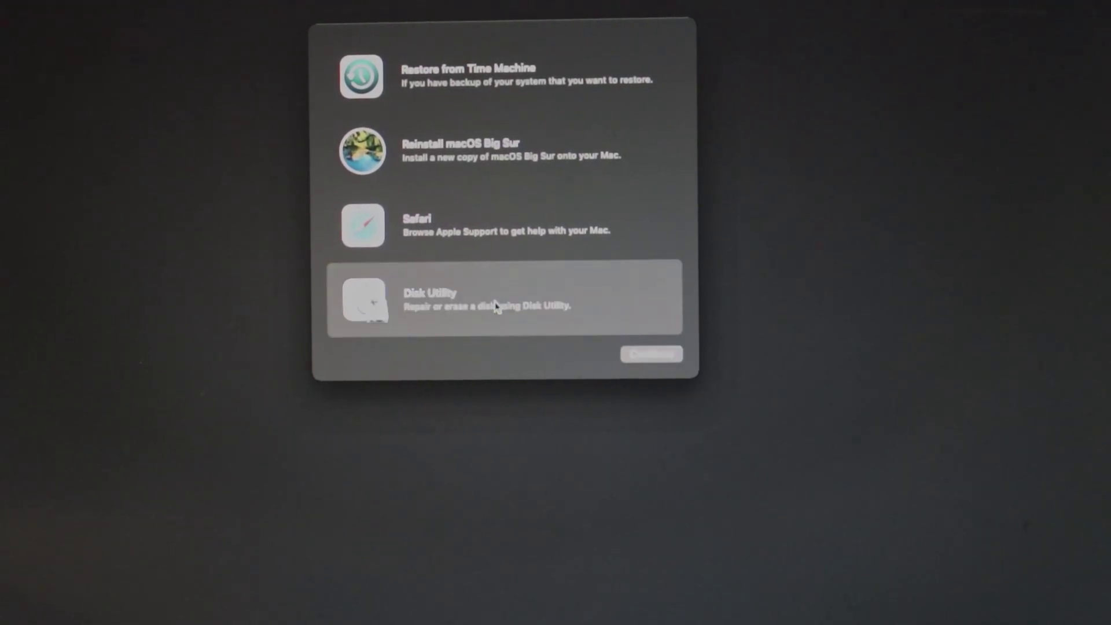
click(635, 356)
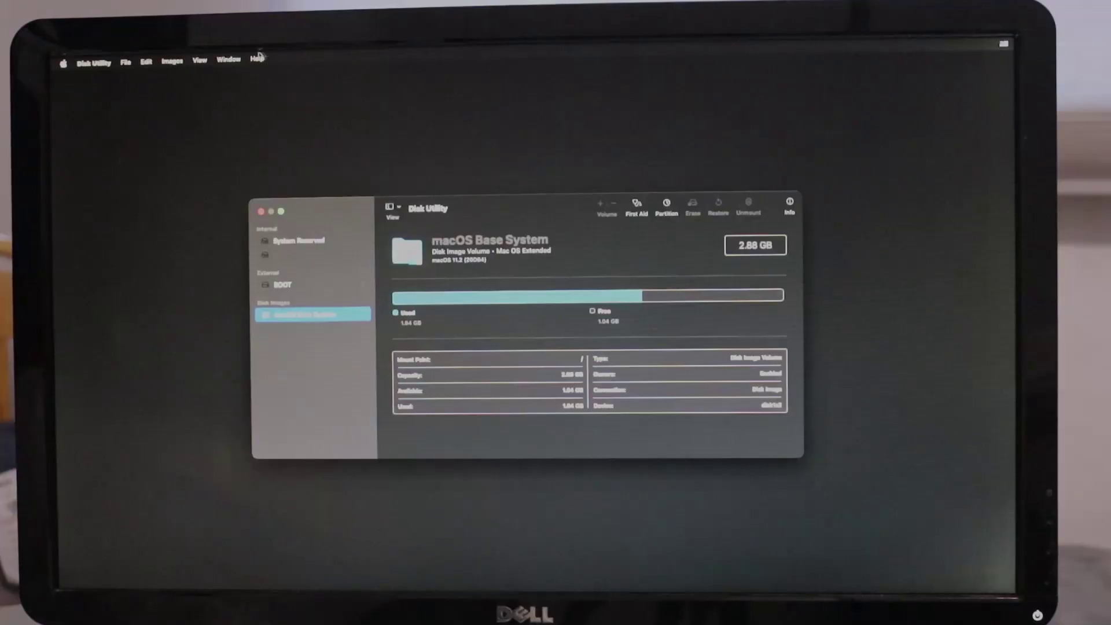
click(199, 59)
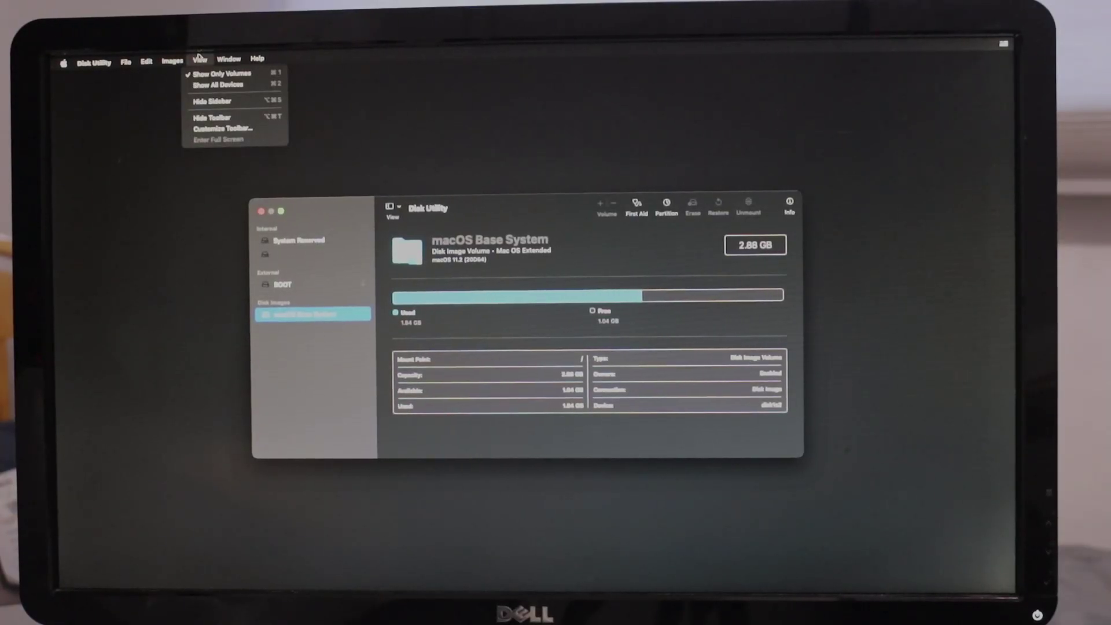
click(204, 84)
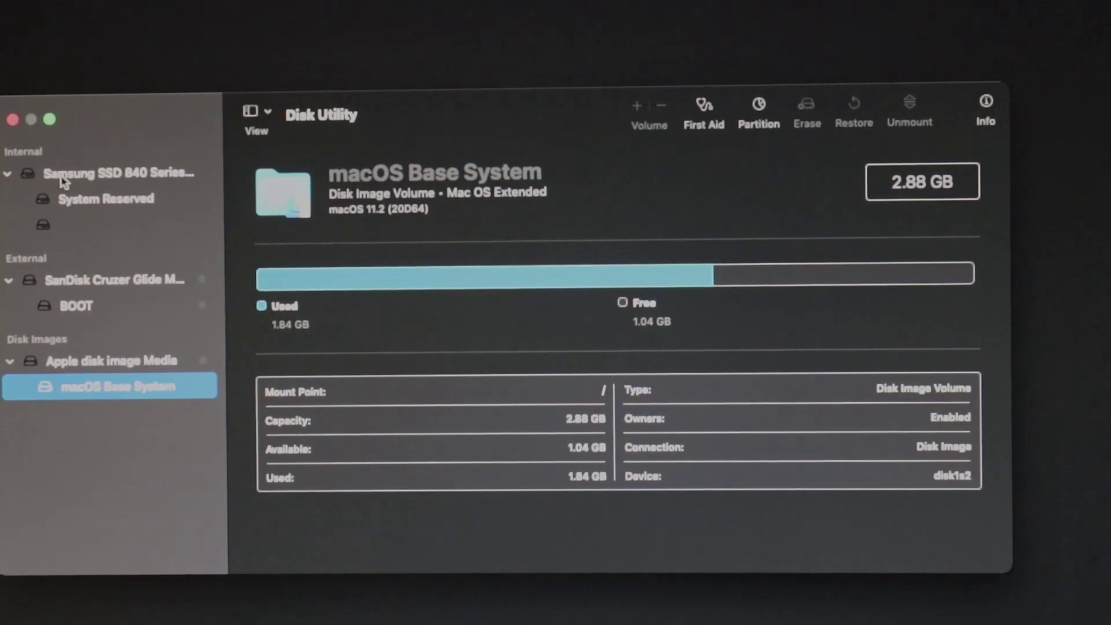
click(65, 179)
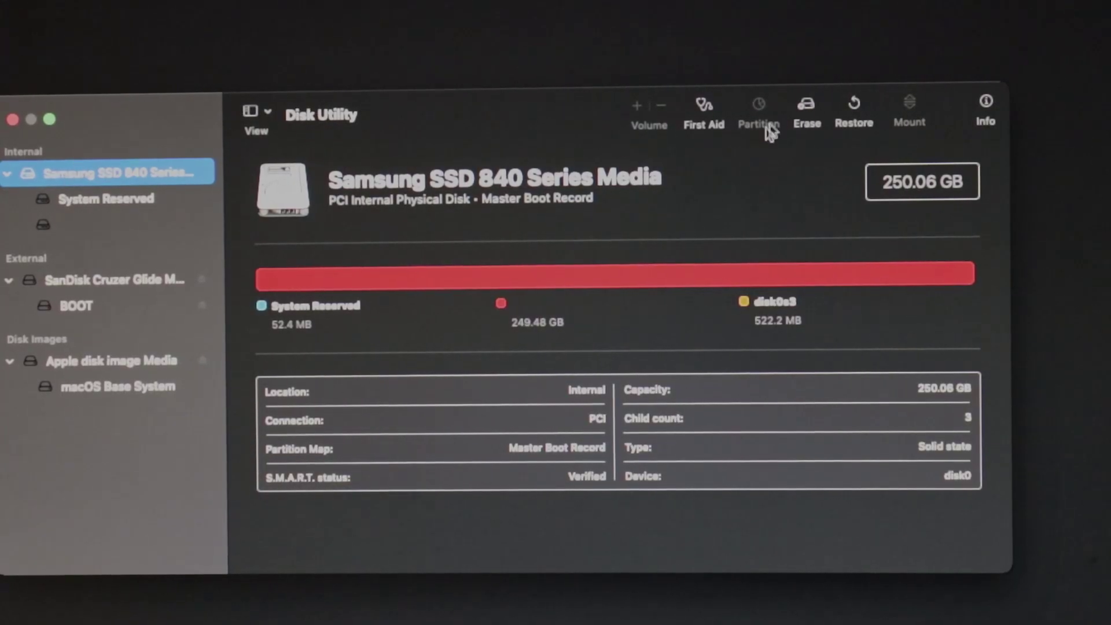
Erase the Samsung SSD as APFS with GUID Partition Map, then close Disk Utility
click(806, 108)
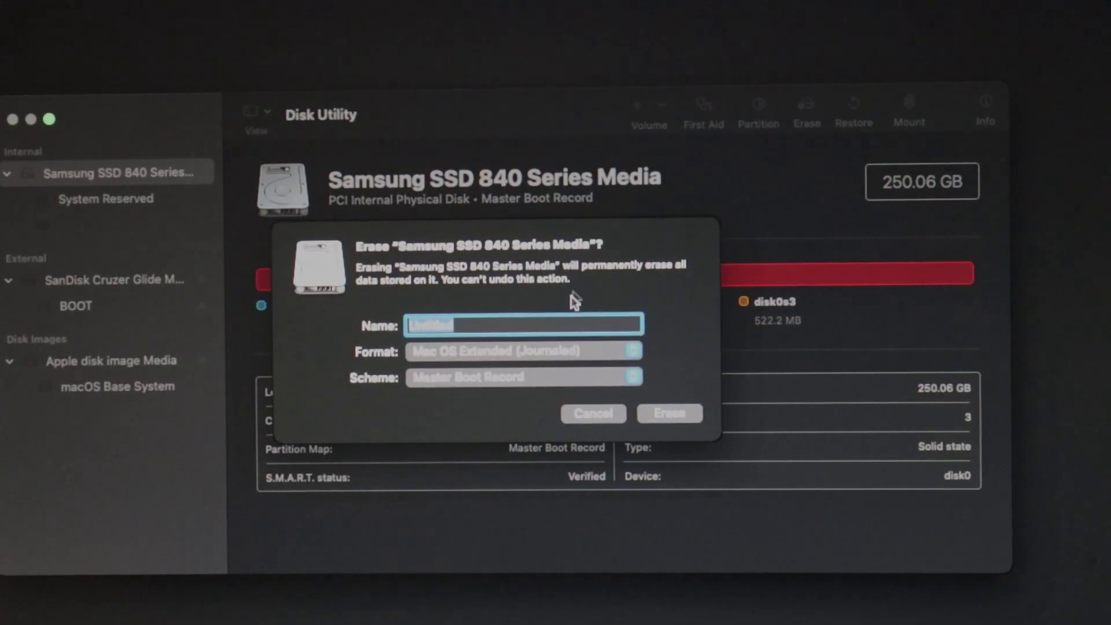
click(517, 378)
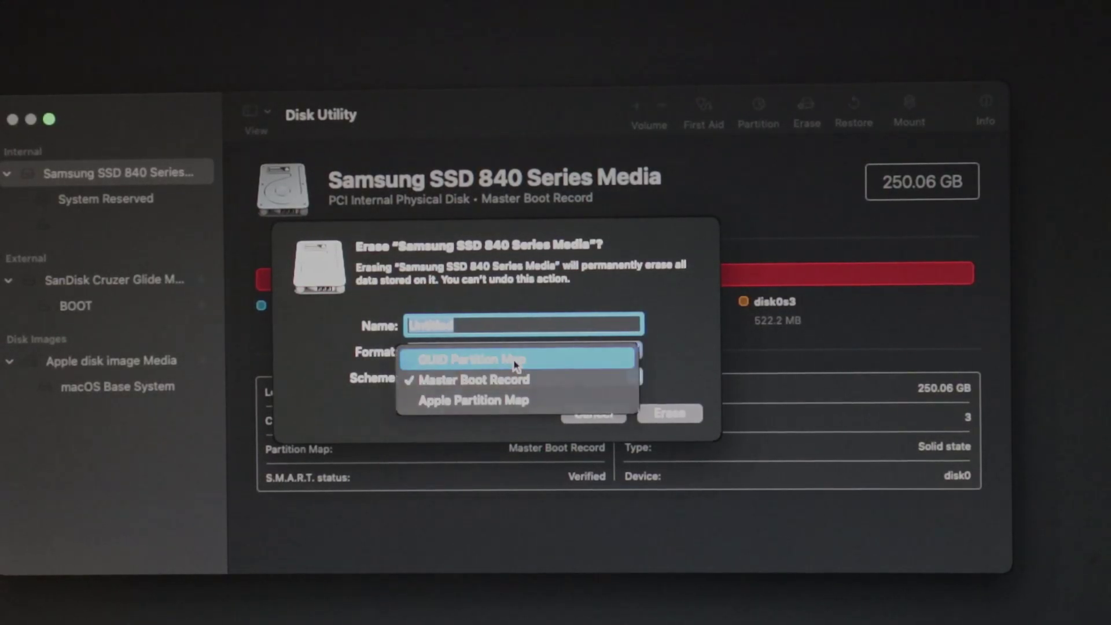
click(515, 364)
click(509, 351)
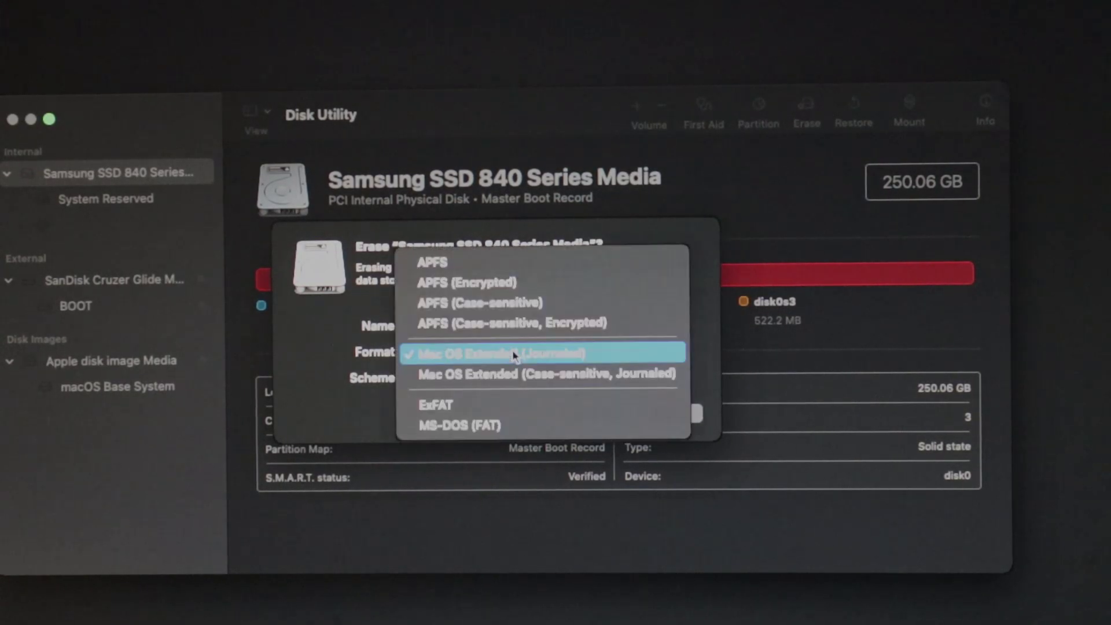
click(495, 263)
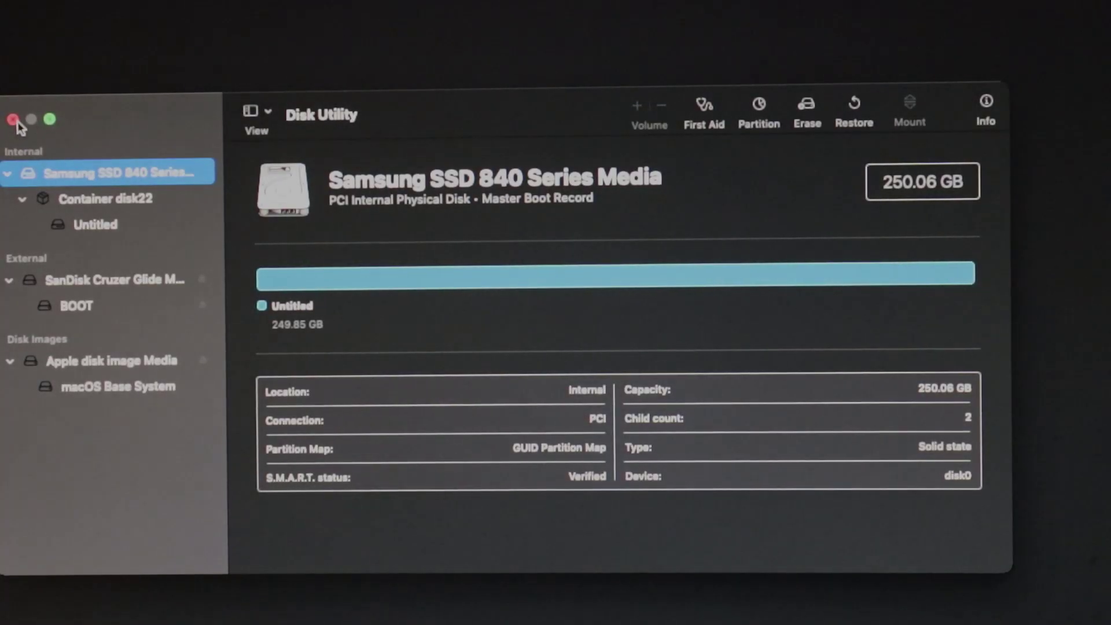
click(14, 120)
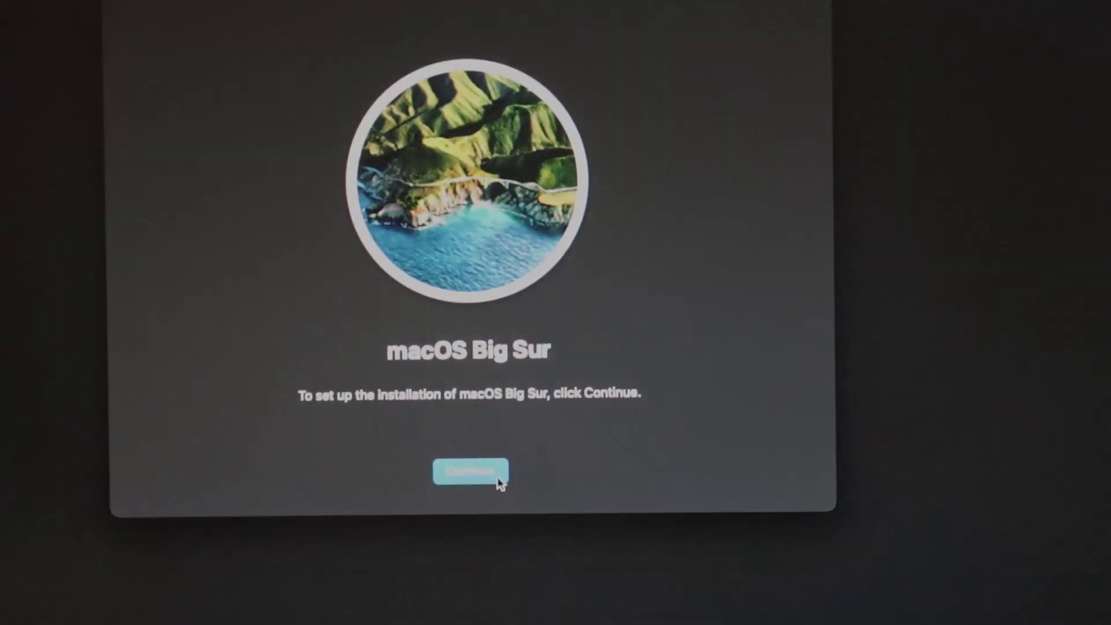
Start the Big Sur installer and install it onto the Untitled disk
click(496, 476)
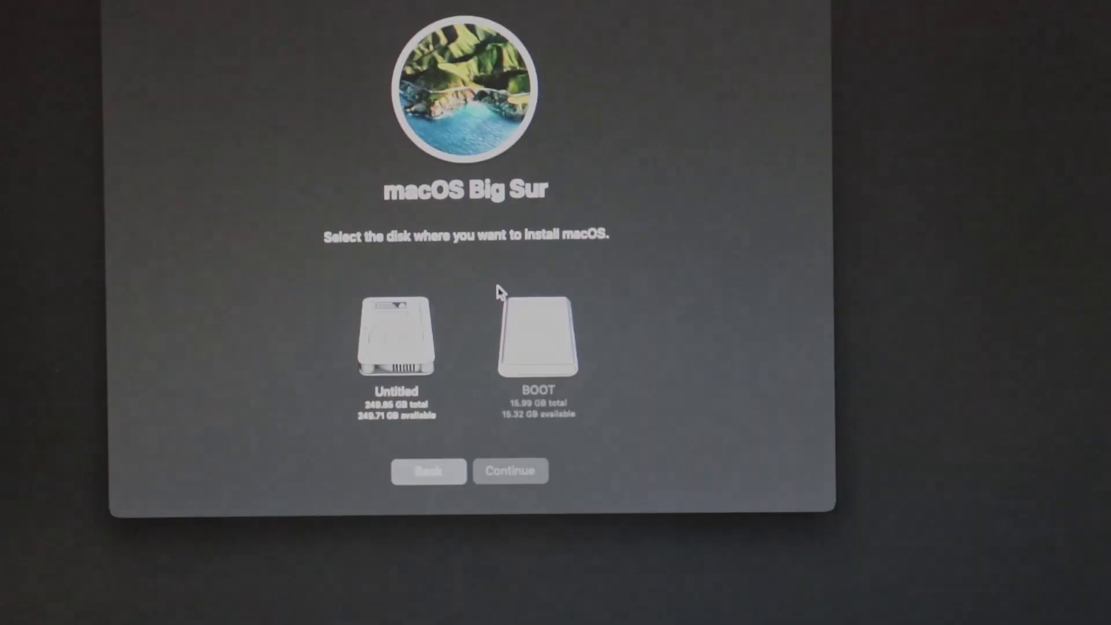
click(380, 327)
click(489, 470)
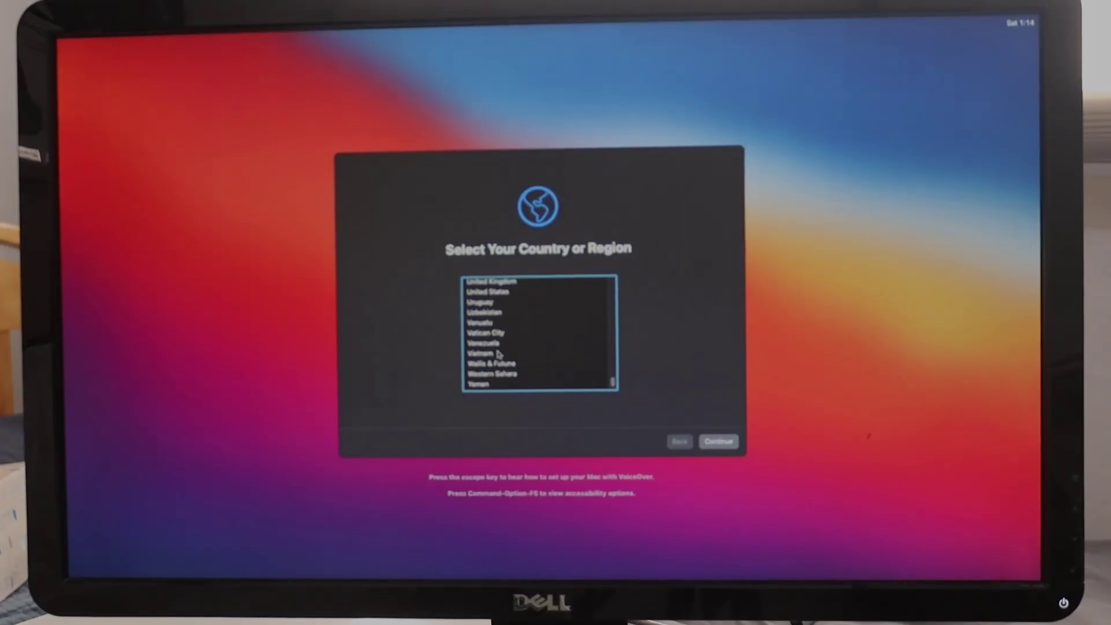
Choose United States, skip migration and Apple ID sign-in, and agree to the terms
click(488, 291)
click(719, 441)
click(719, 441)
click(719, 441)
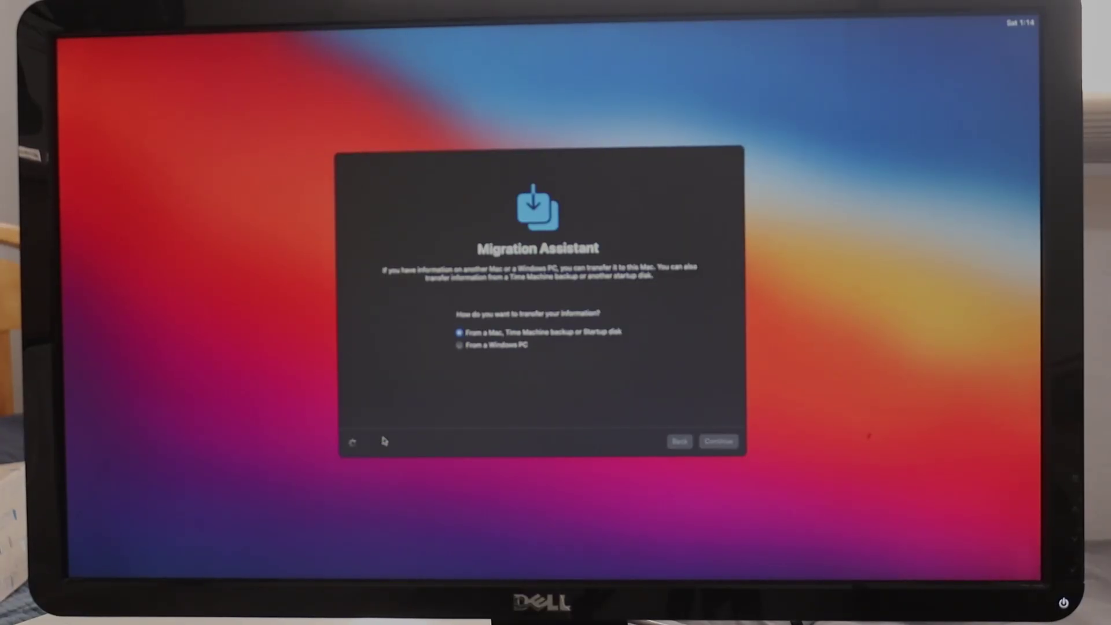
click(371, 442)
click(371, 441)
click(571, 350)
click(719, 441)
click(571, 343)
Create the computer account with the user's full name and a password
text(Brandon Yen)
key(Tab)
key(Tab)
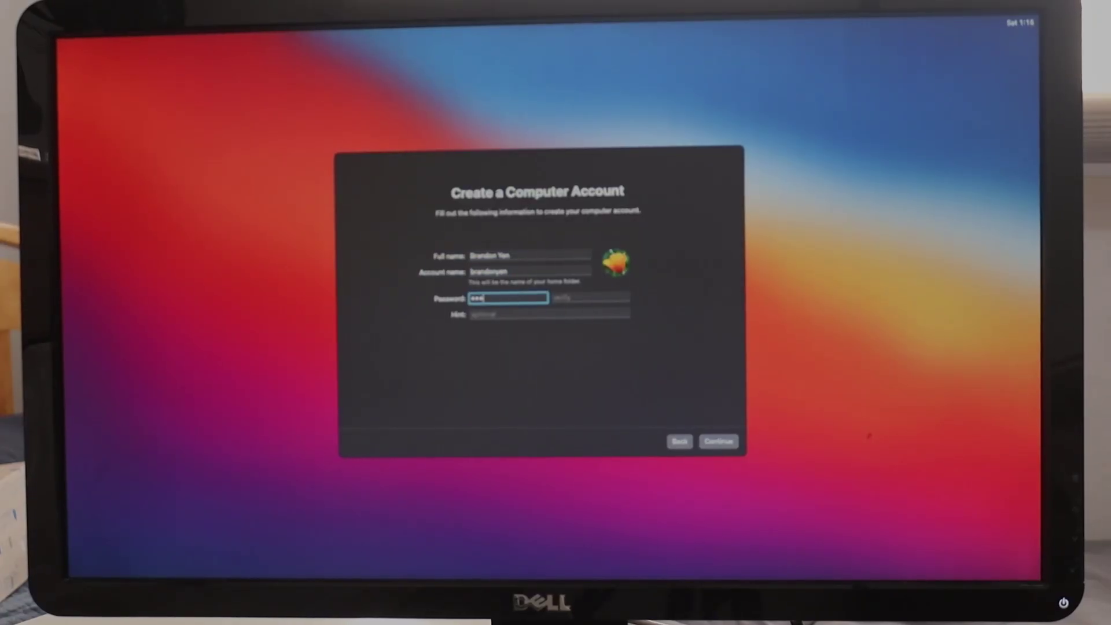
text(•••••)
key(Tab)
text(••••••••)
click(718, 441)
click(718, 441)
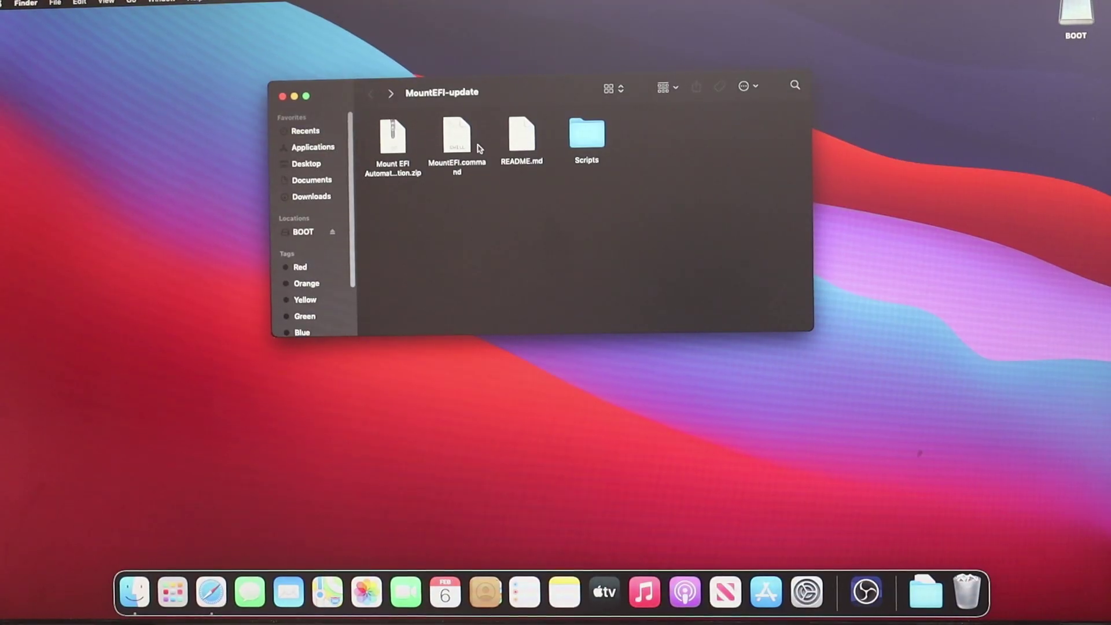
Launch MountEFI.command and allow it with Open Anyway in Security & Privacy's General settings
double_click(459, 144)
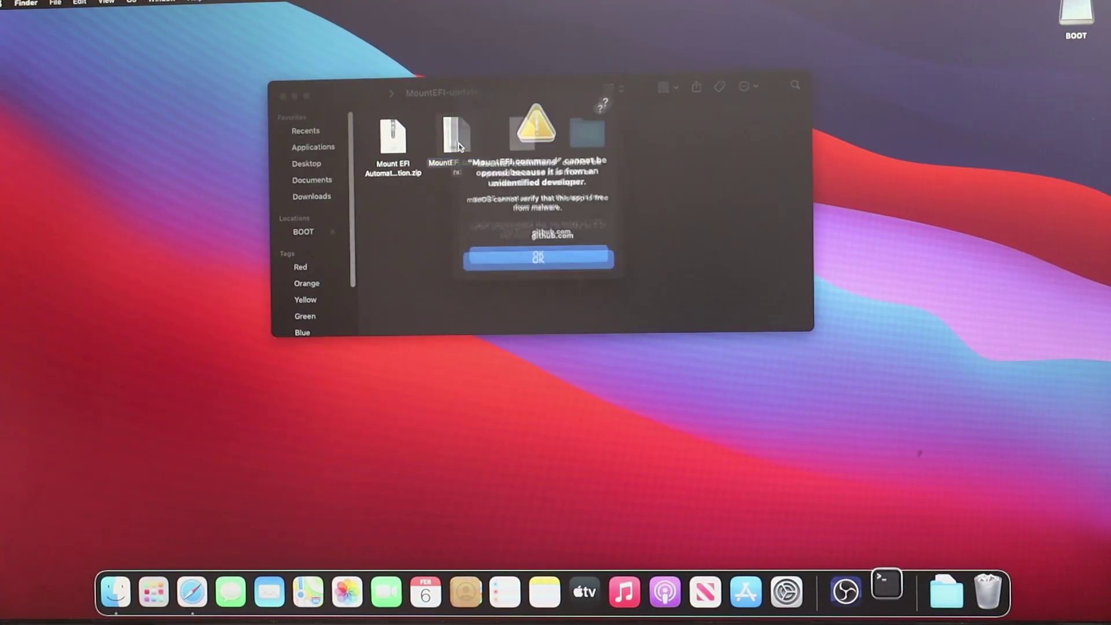
click(528, 255)
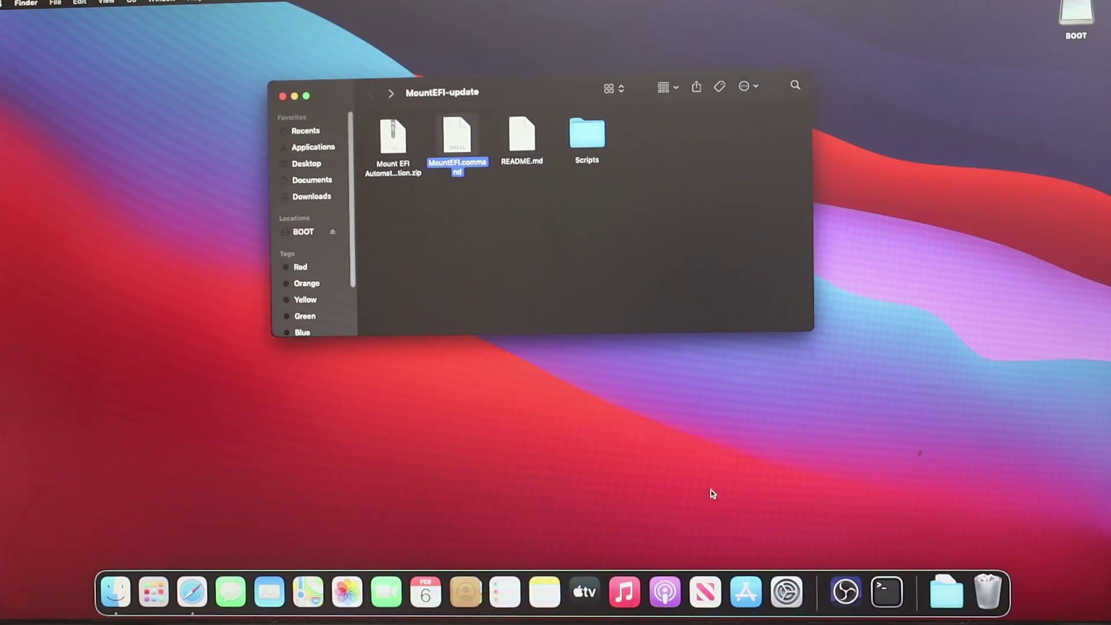
click(786, 592)
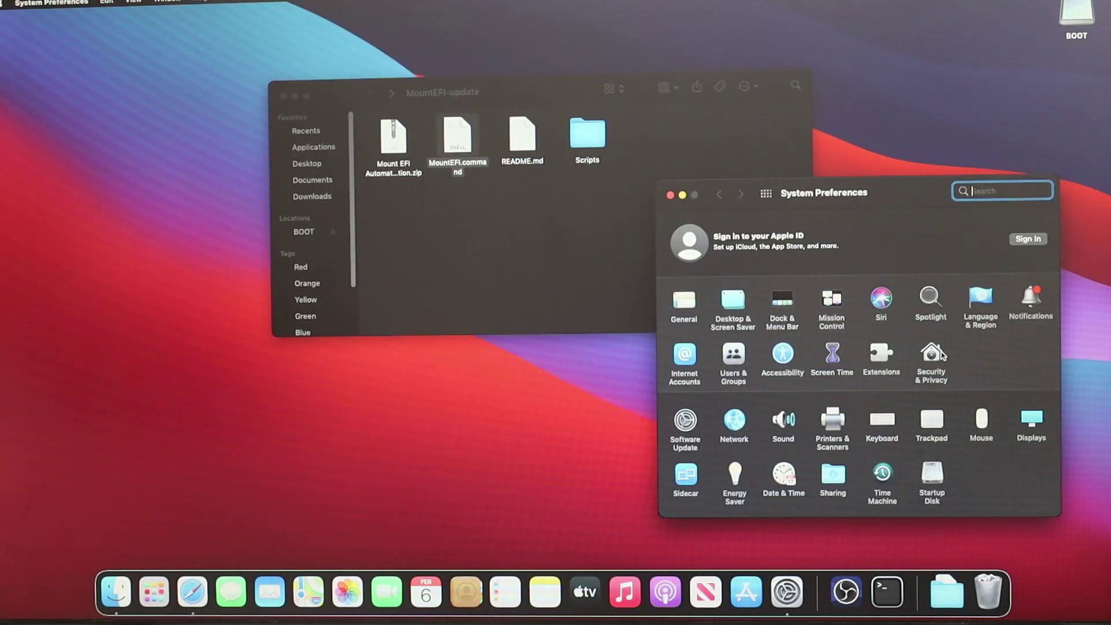
click(942, 355)
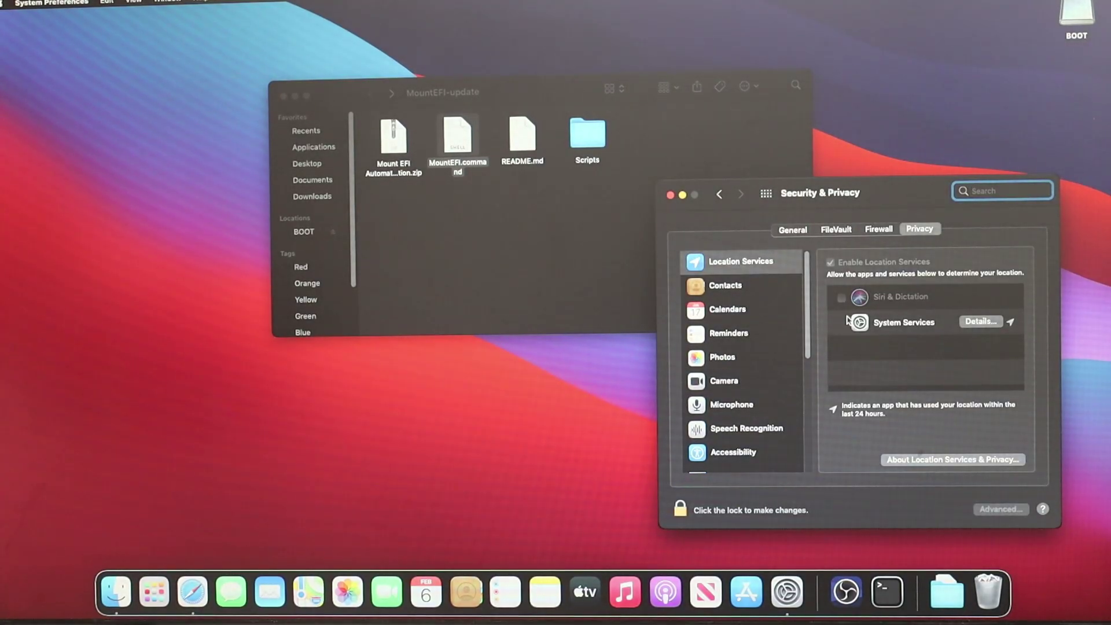
click(791, 231)
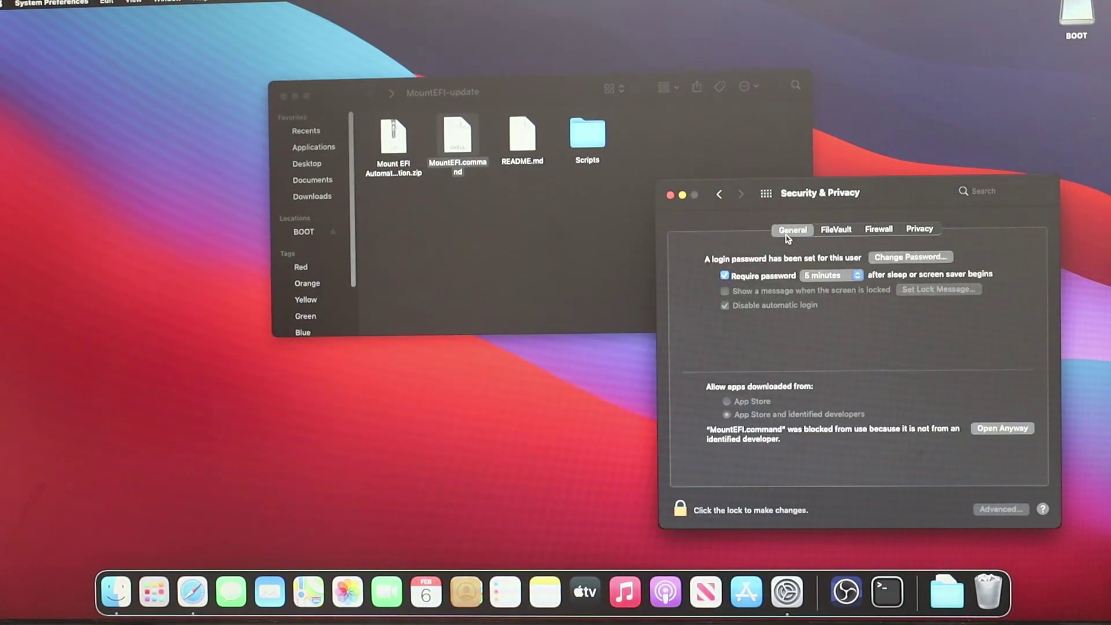
click(990, 428)
click(521, 282)
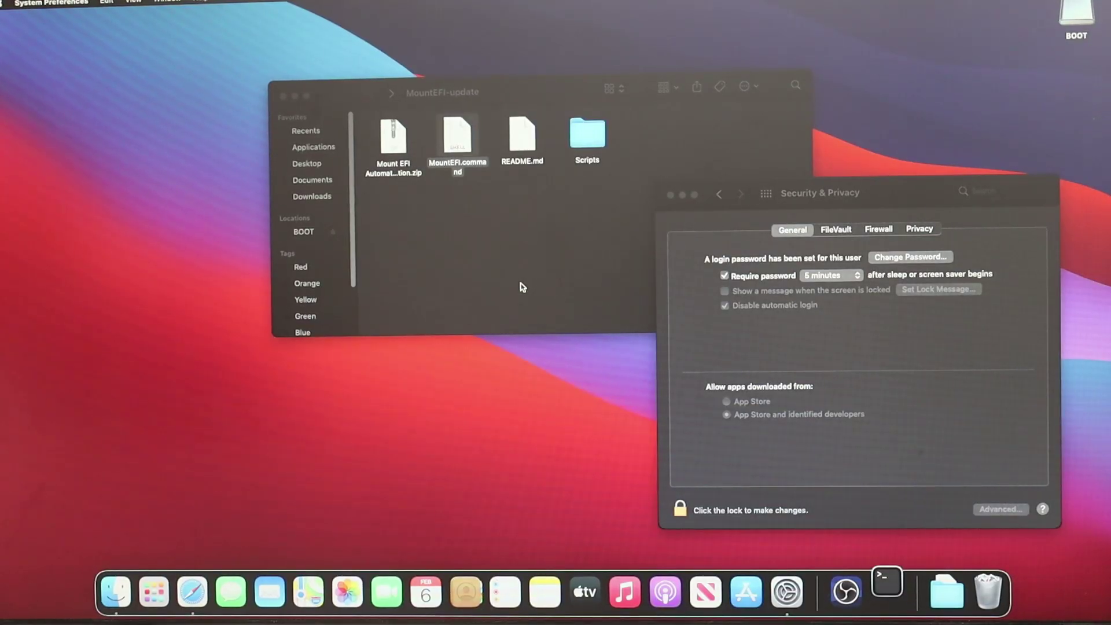
Mount the boot drive's EFI with option B, then copy the USB's EFI folder onto it
click(536, 90)
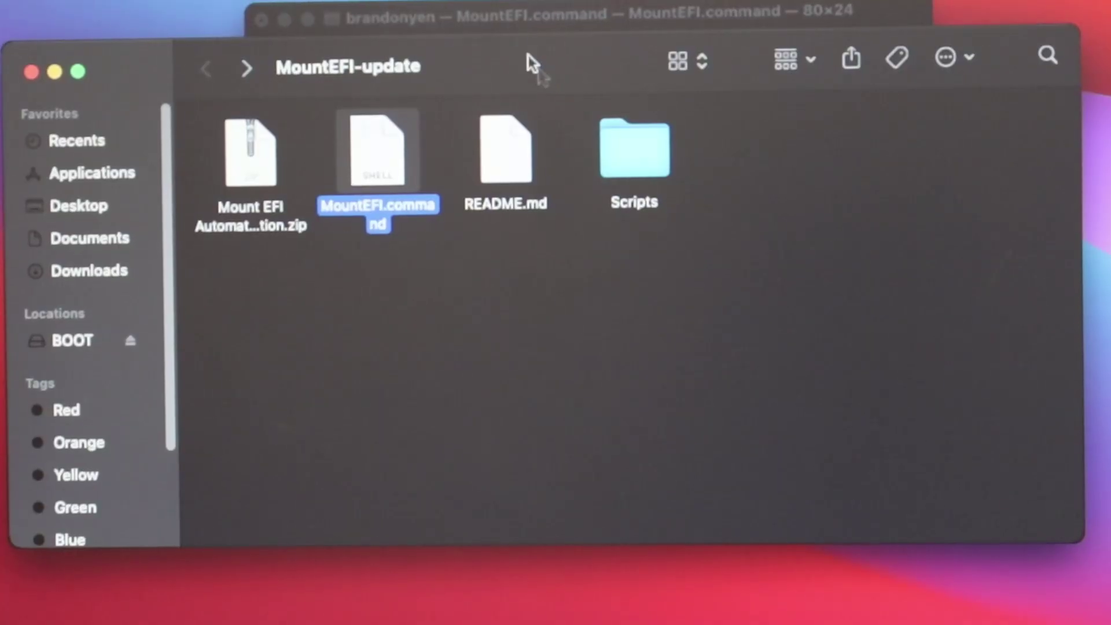
click(519, 23)
text(b)
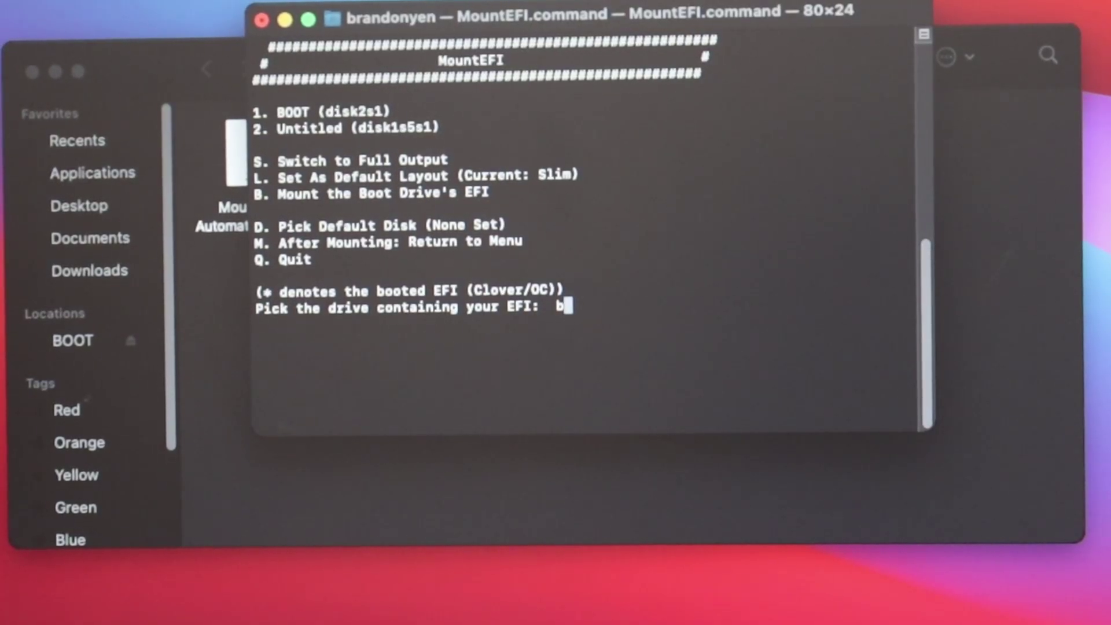
key(Return)
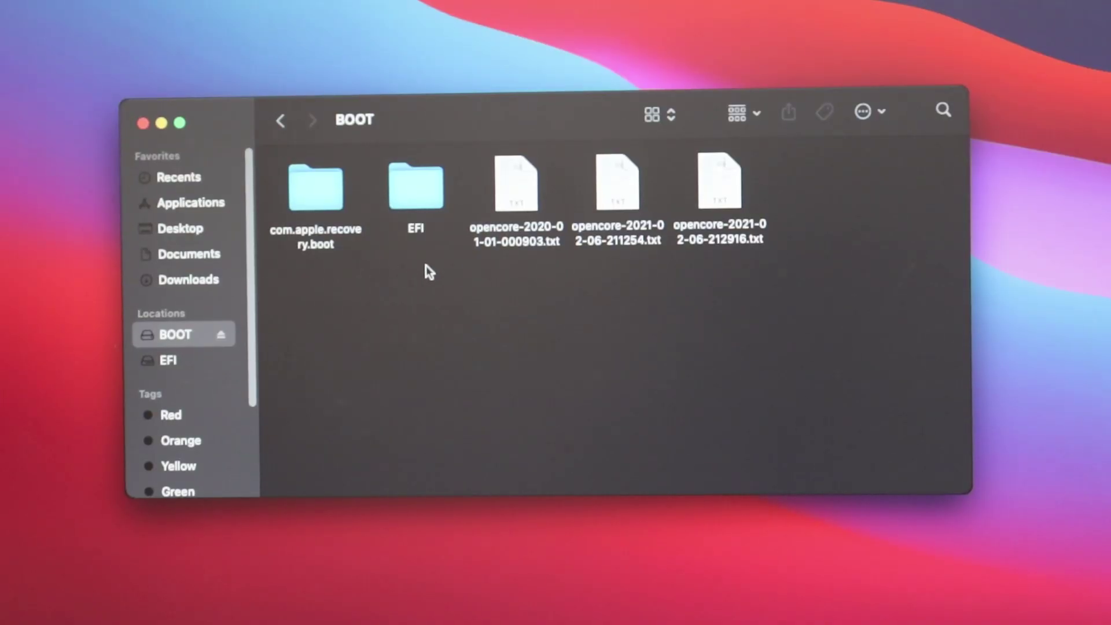
drag(411, 192, 175, 355)
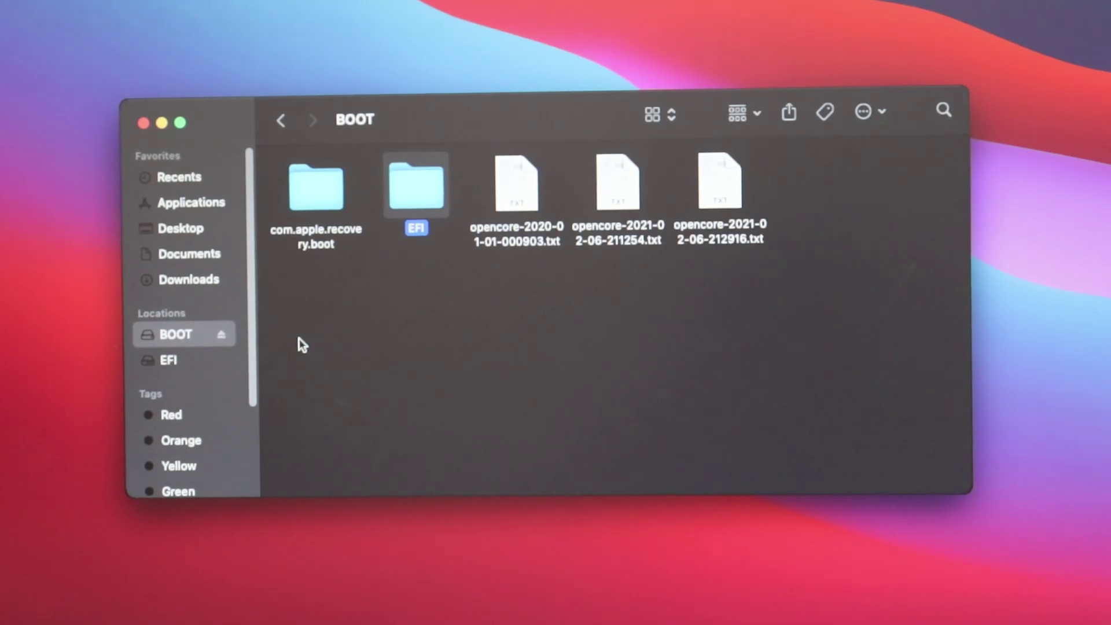
click(172, 359)
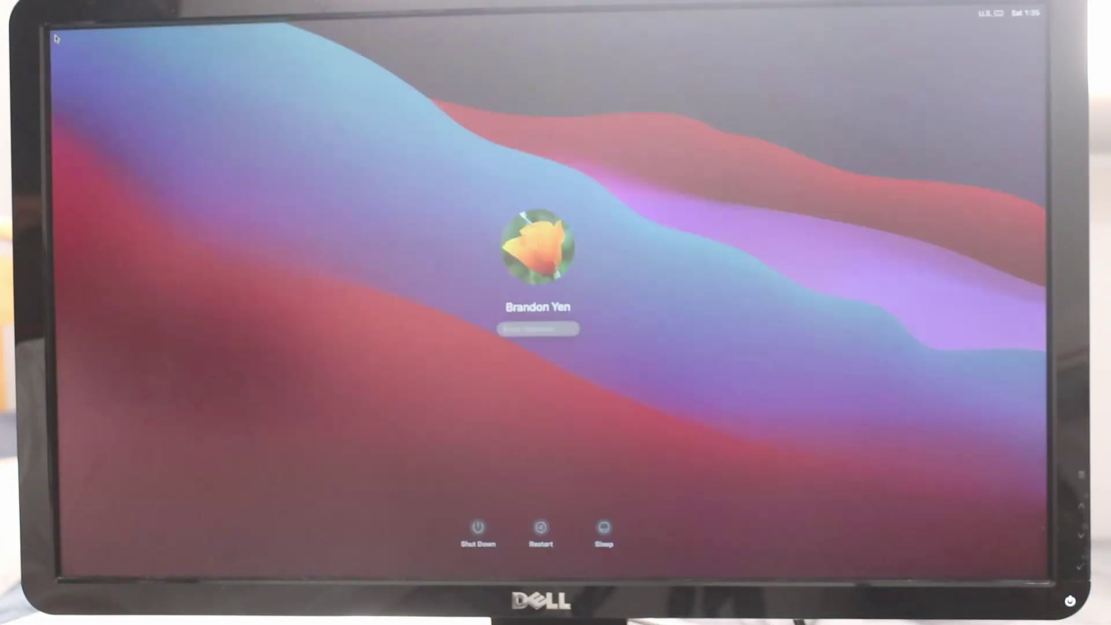
Enter the account password to log in
key(Return)
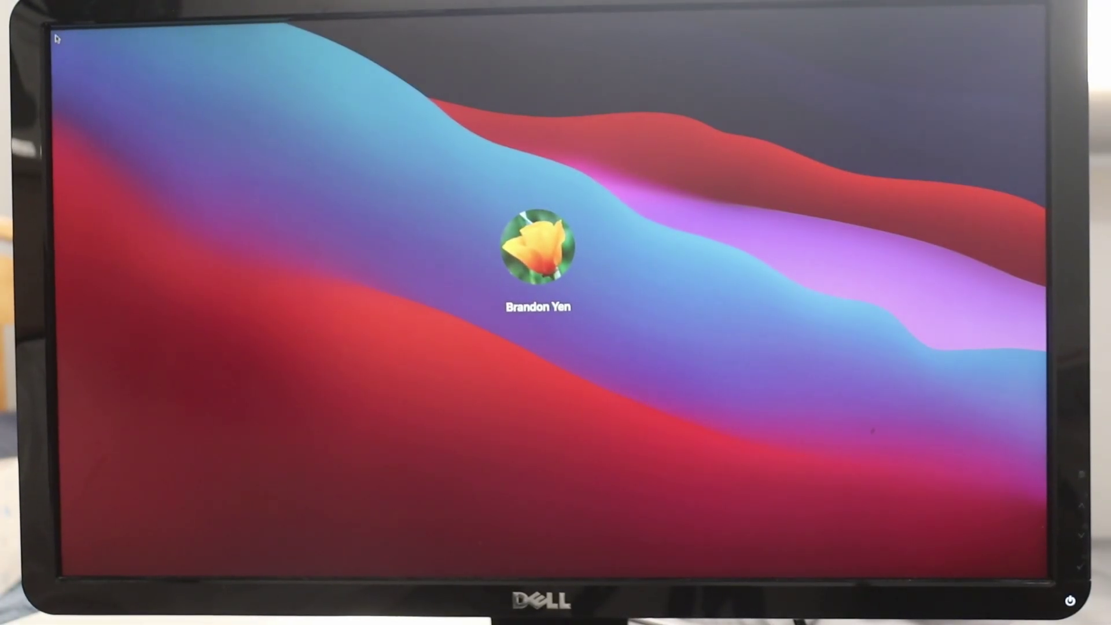